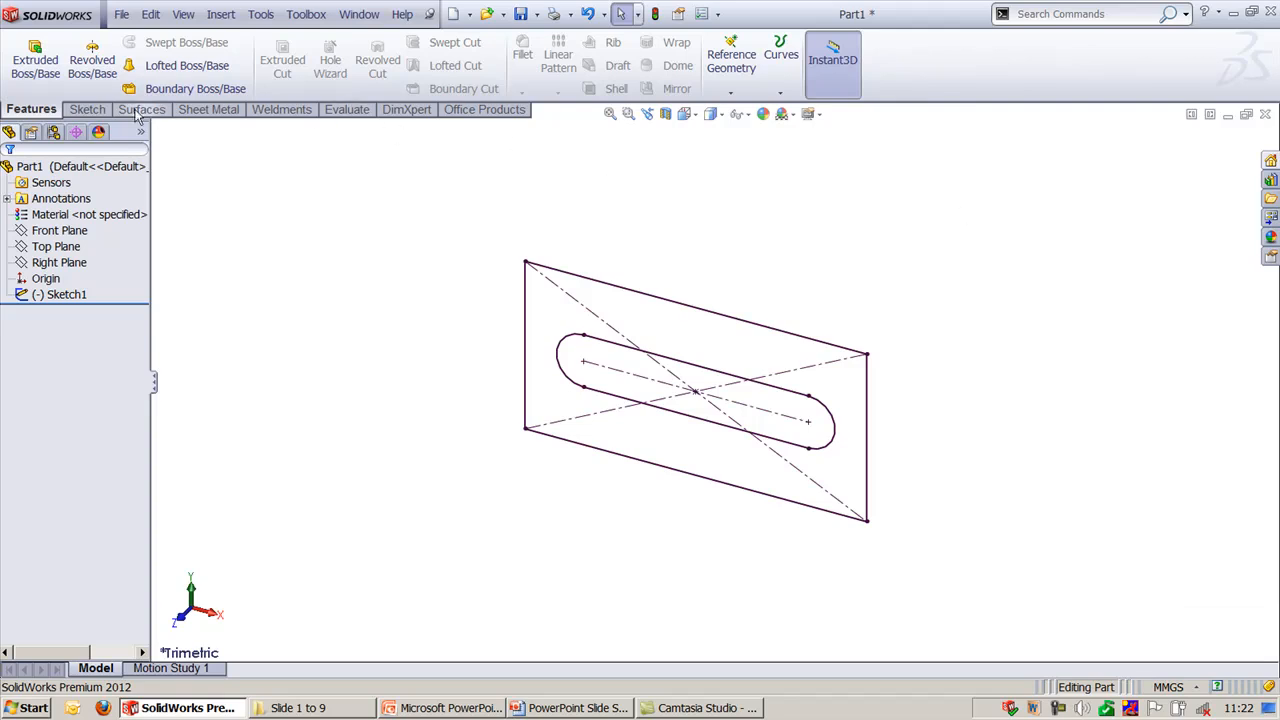
# - Look through the Sketch, Surfaces, Sheet Metal, Weldments, Evaluate, DimXpert and Office Products tool sets, and return to the Features tools
pyautogui.click(90, 112)
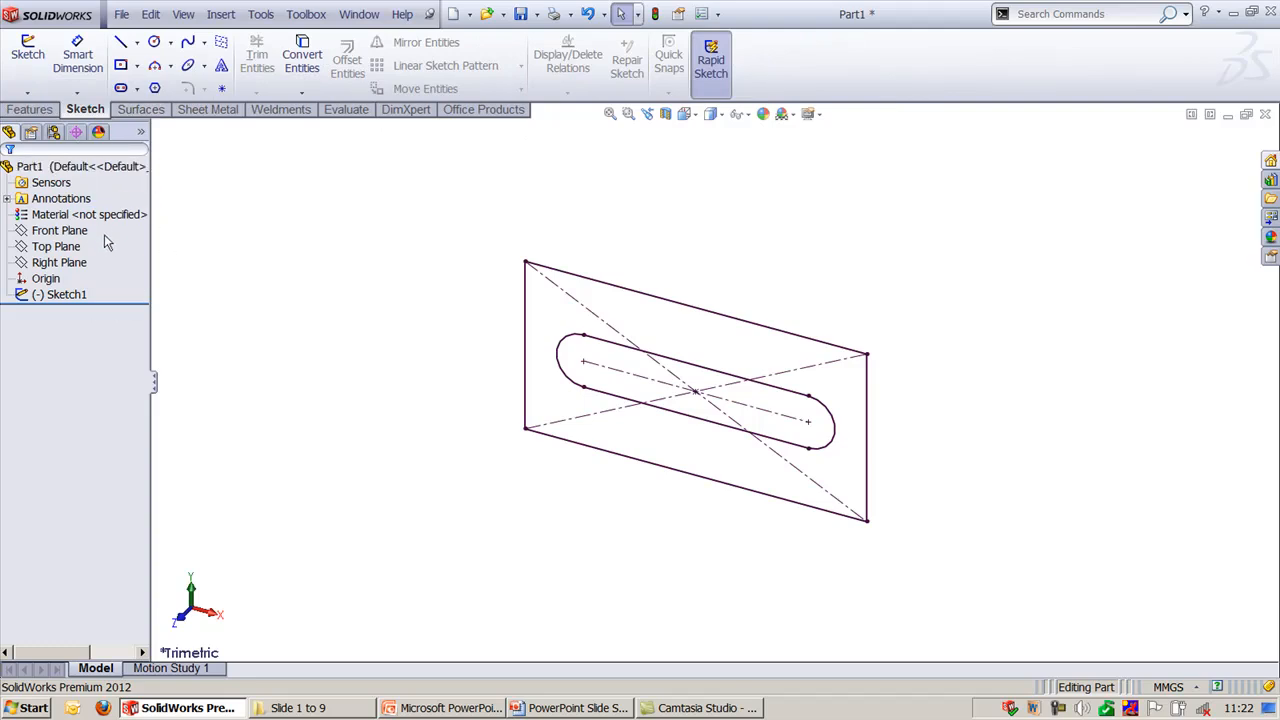
pyautogui.click(44, 112)
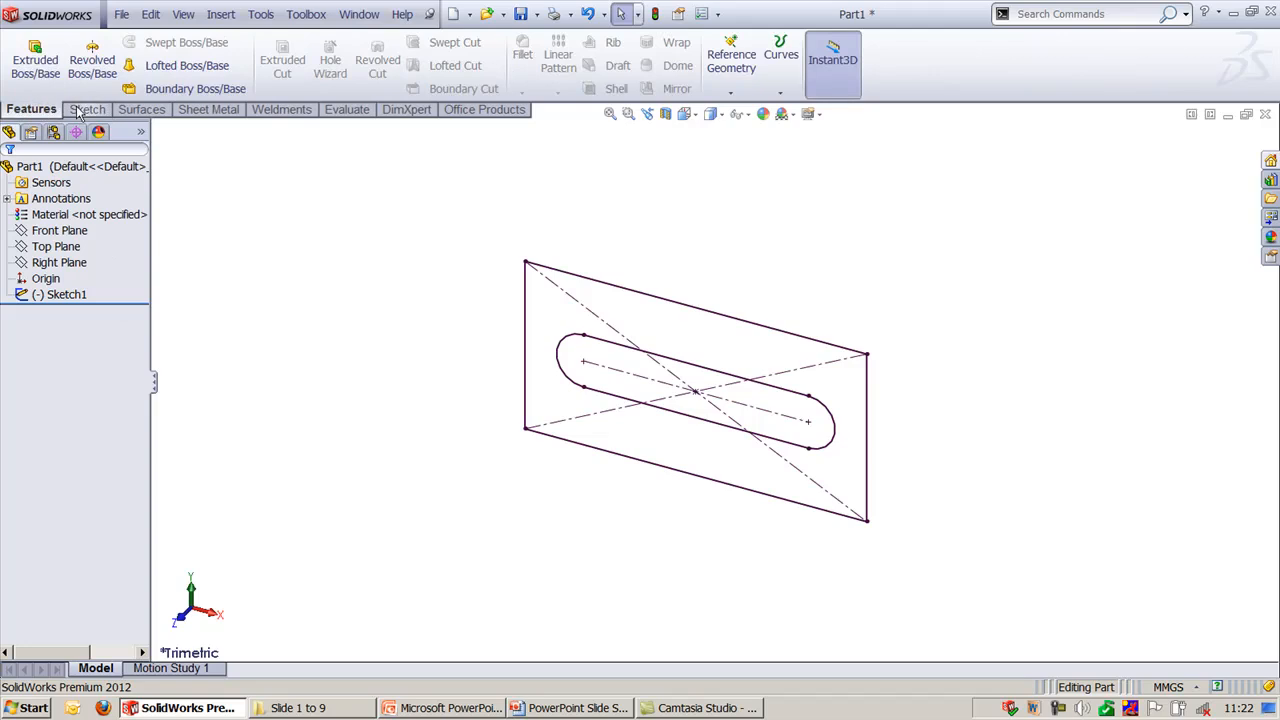
pyautogui.click(81, 112)
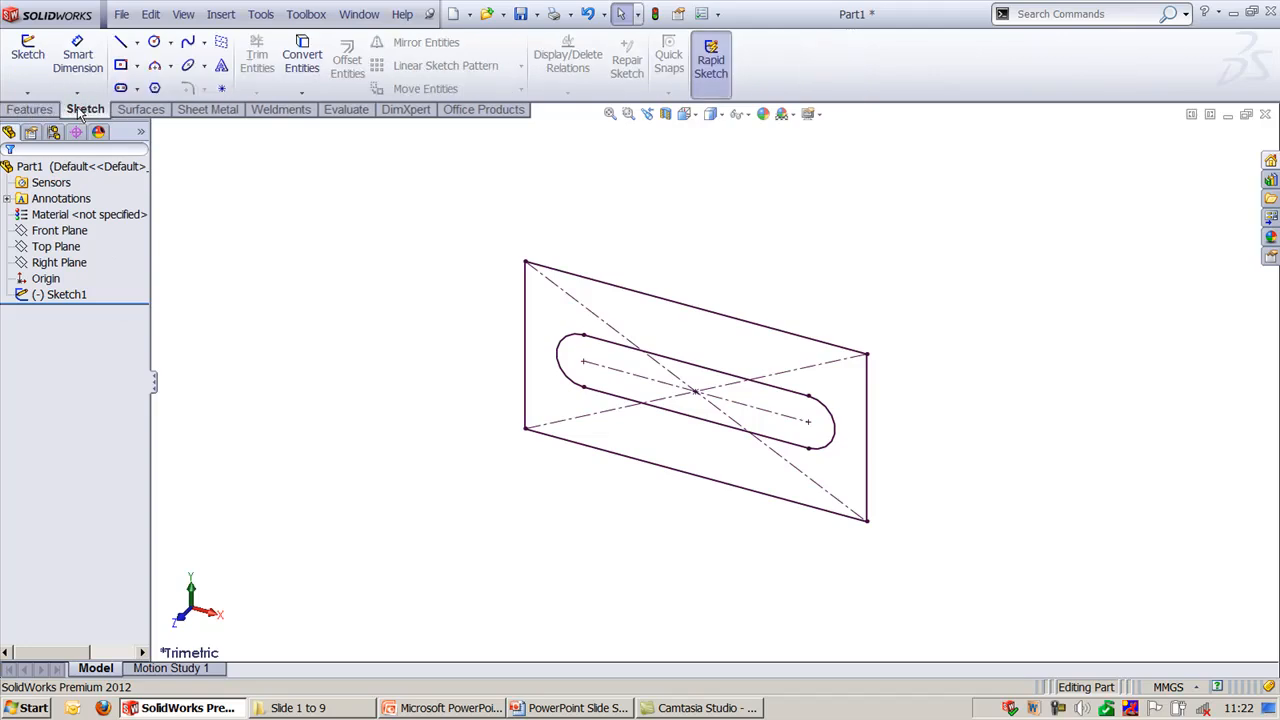
pyautogui.click(145, 112)
pyautogui.click(214, 112)
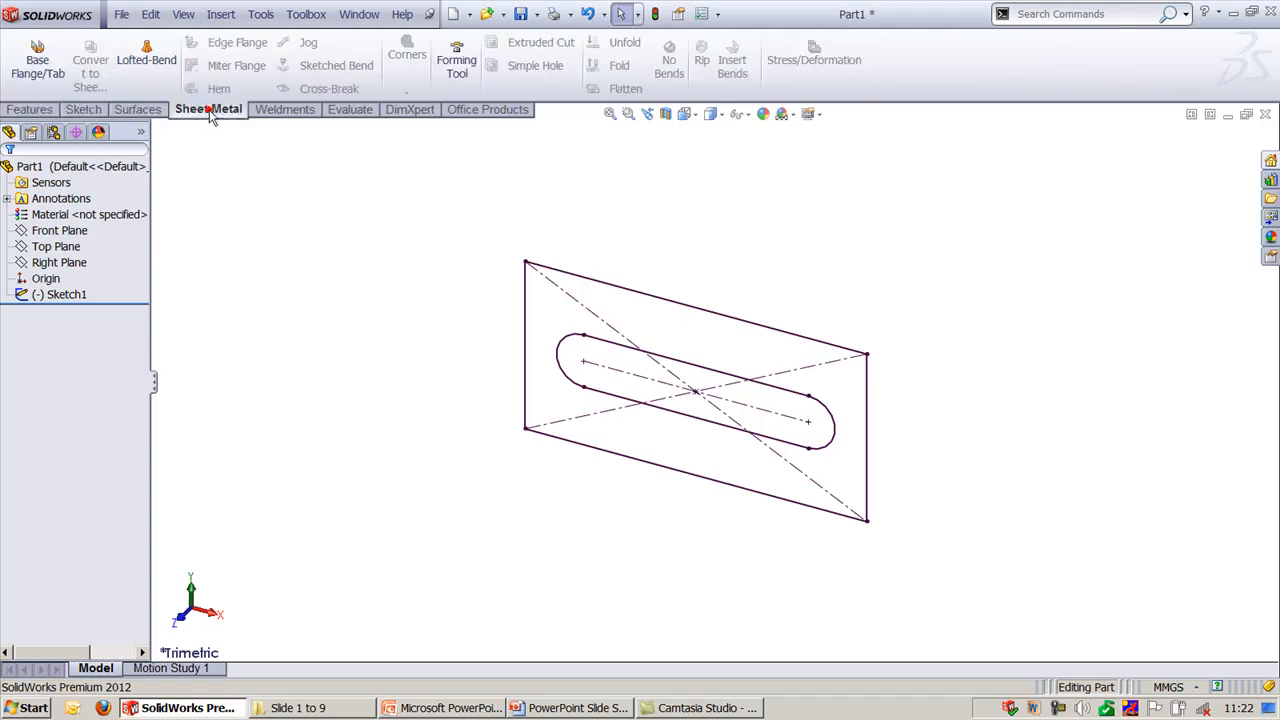
pyautogui.click(274, 112)
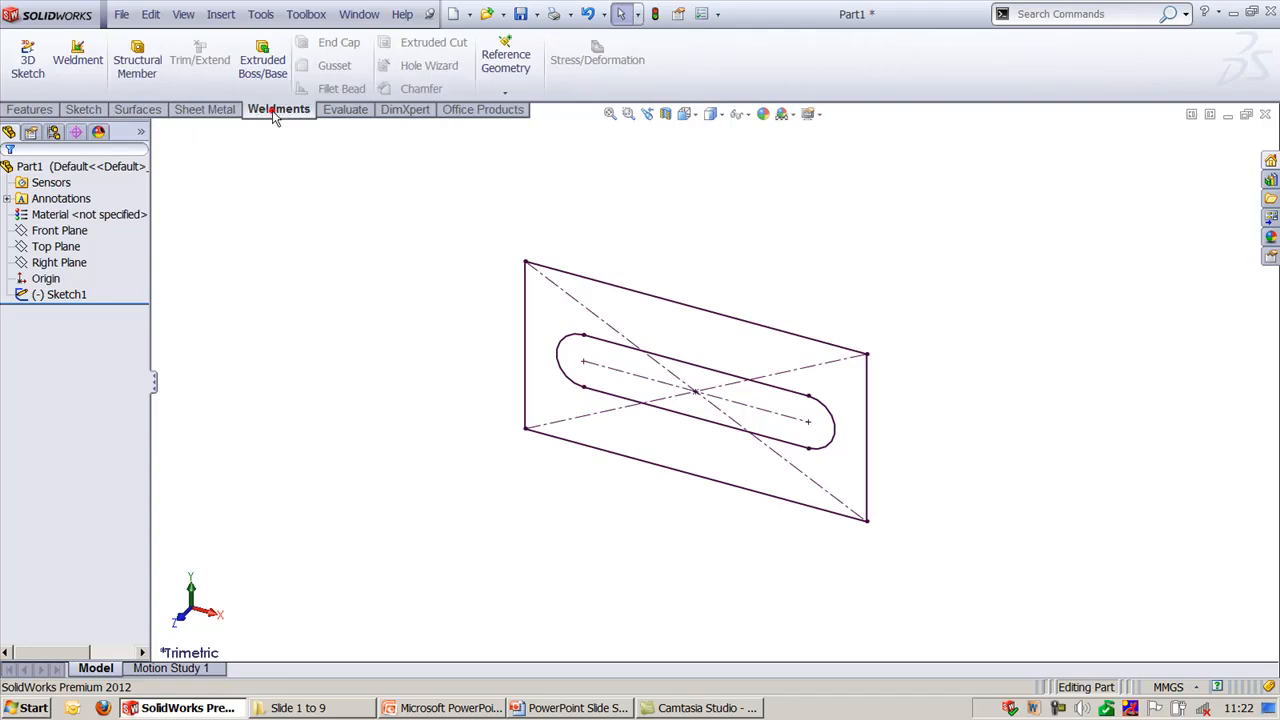
pyautogui.click(350, 111)
pyautogui.click(421, 112)
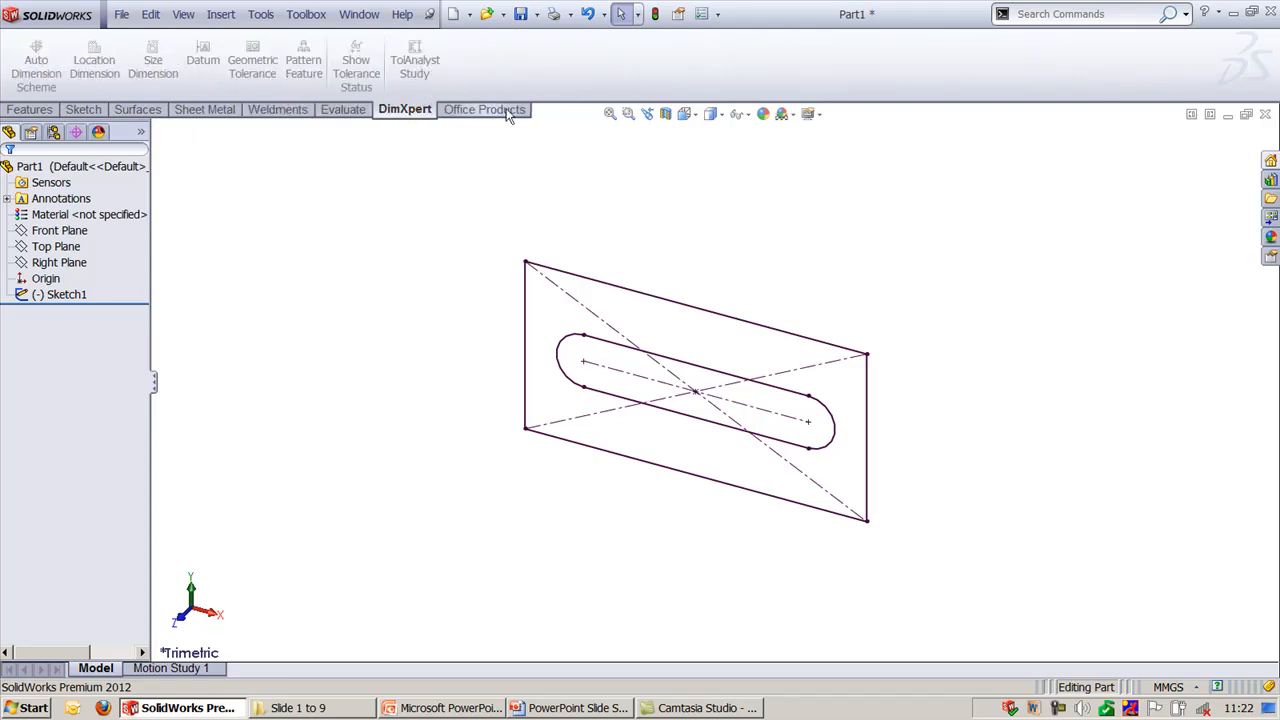
pyautogui.click(497, 111)
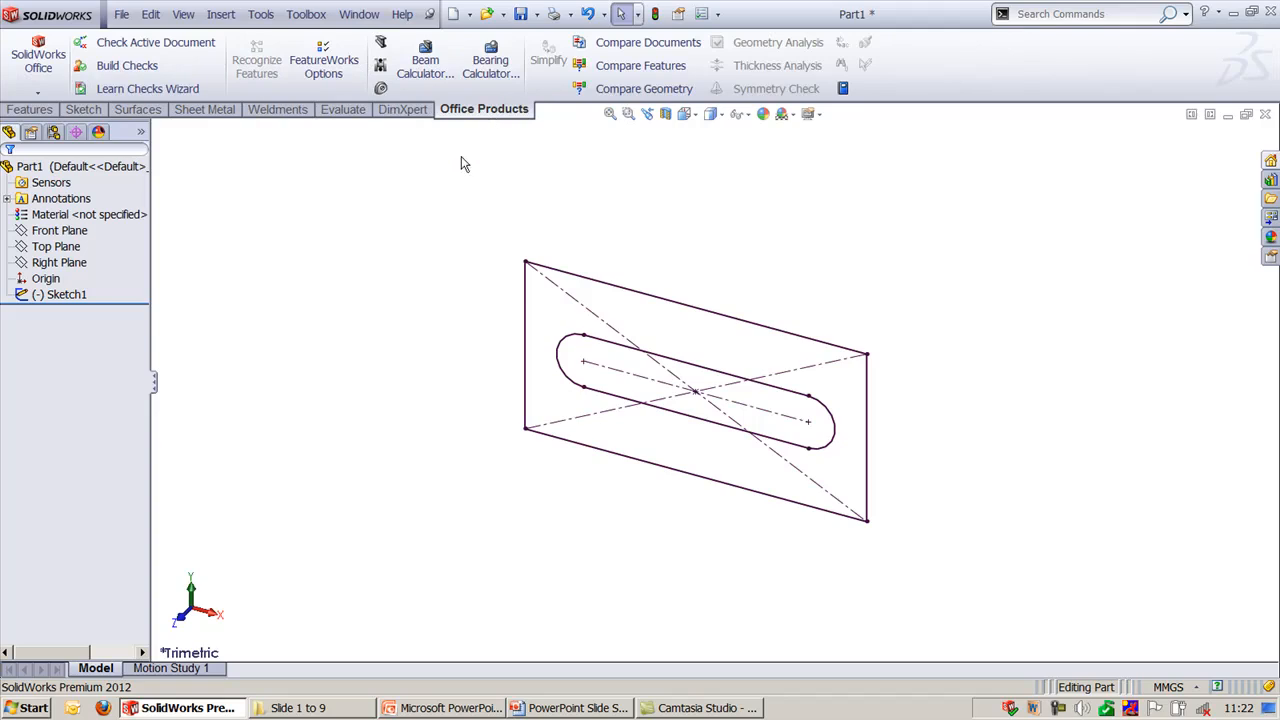
pyautogui.click(35, 111)
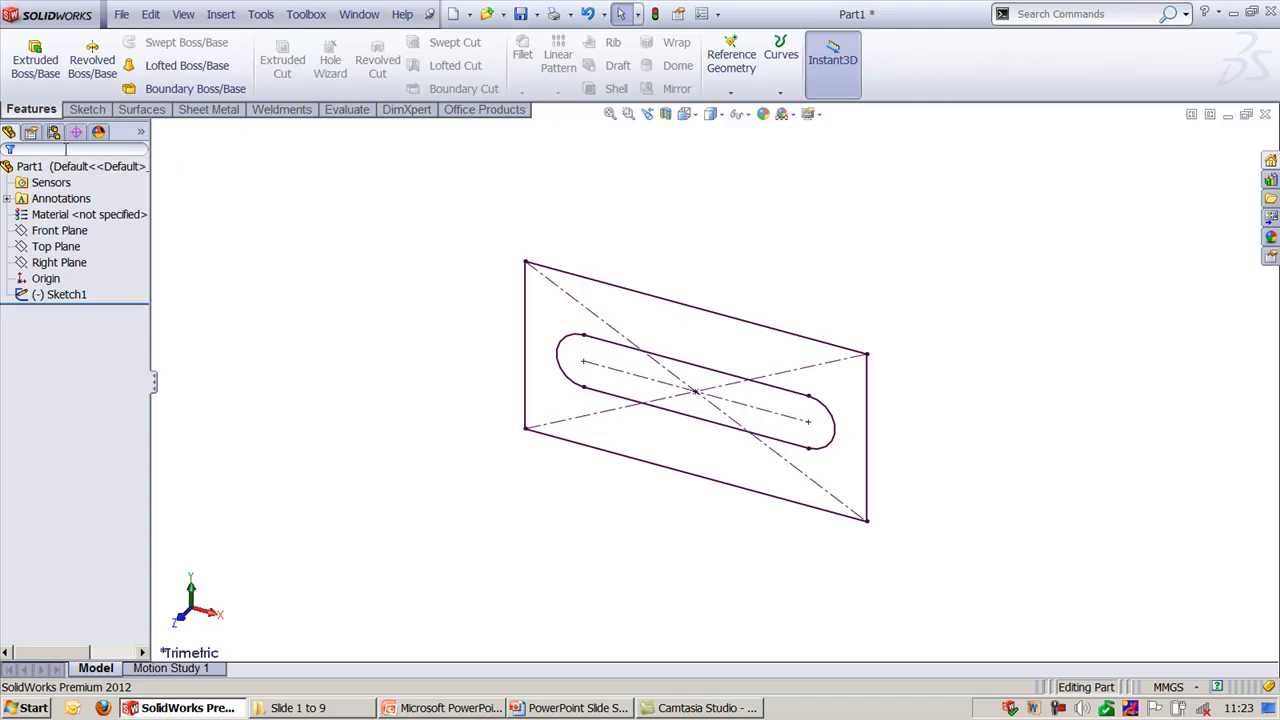
# - Widen the feature tree and filter it by "right" to locate the Right Plane
pyautogui.moveTo(150, 250); pyautogui.dragTo(179, 251)
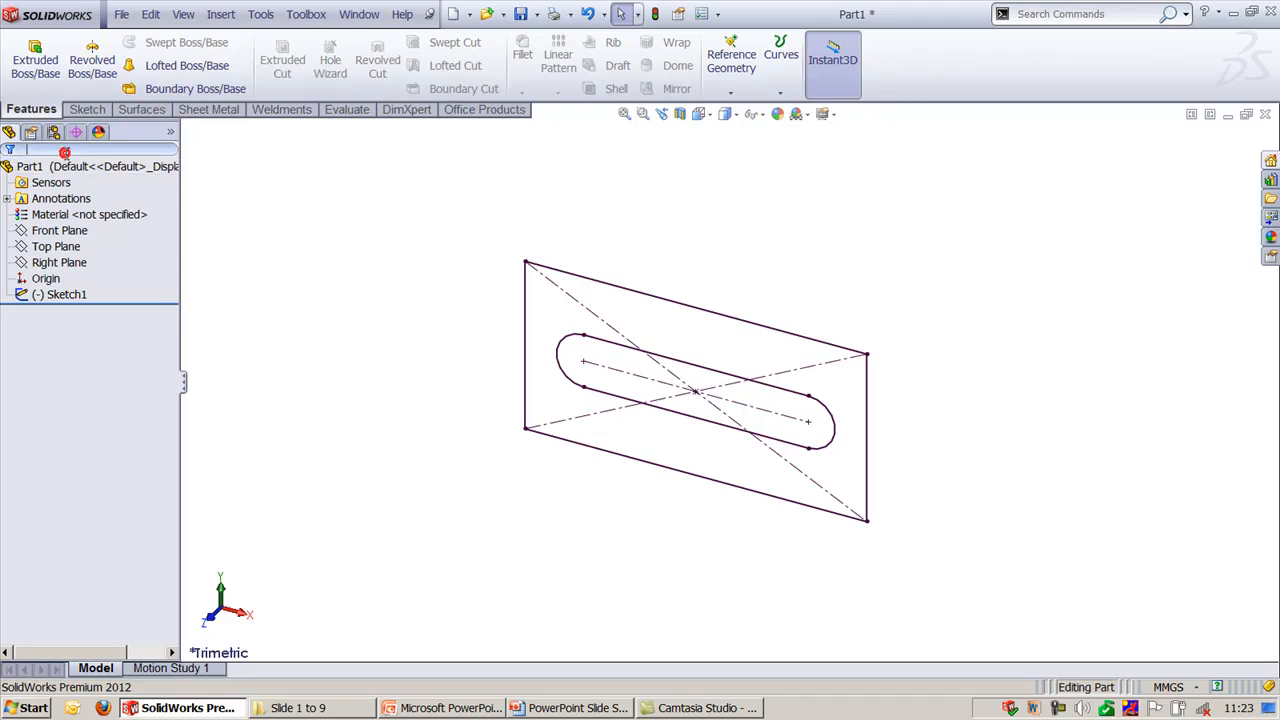
pyautogui.write('right')
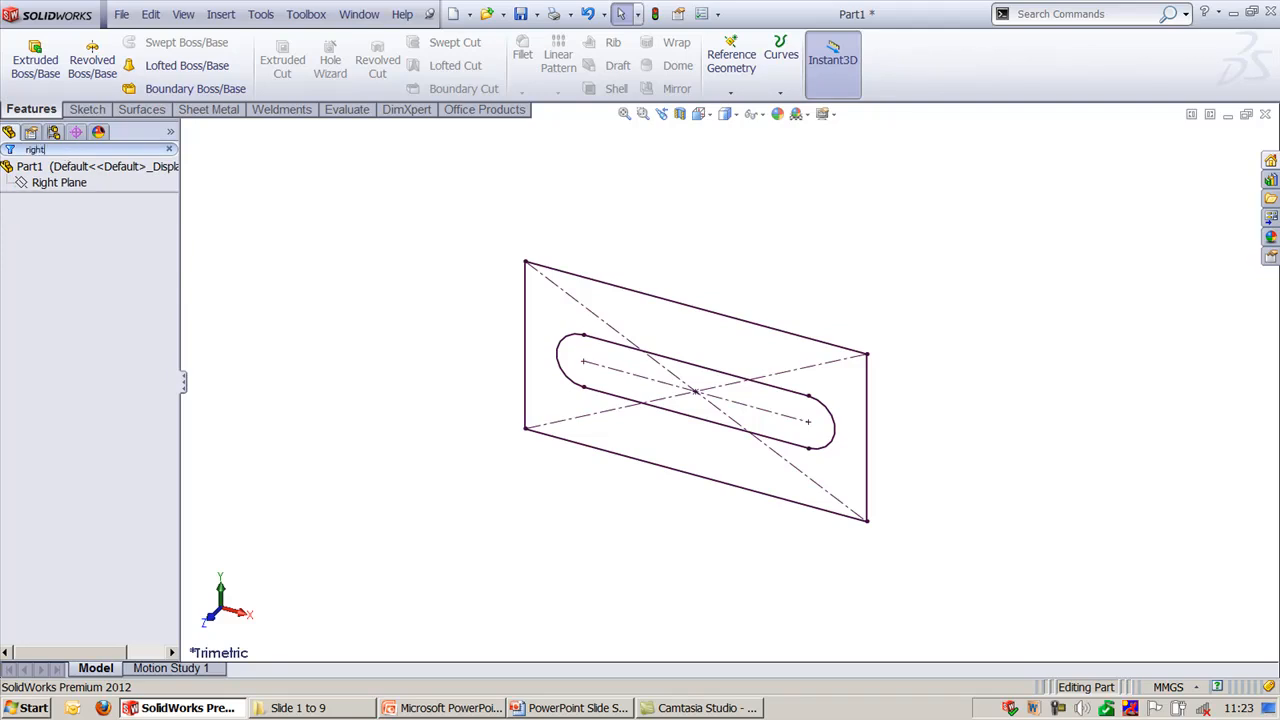
pyautogui.click(62, 184)
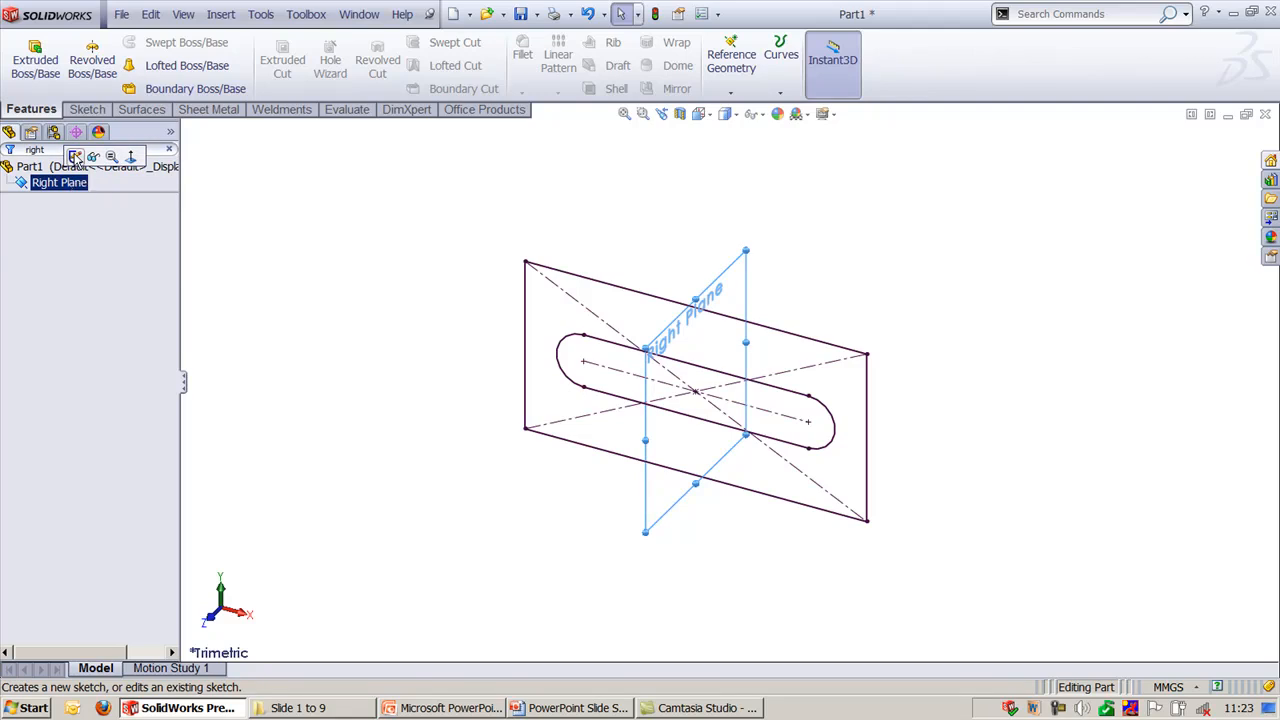
pyautogui.click(248, 214)
# - Clear the filter text so the feature tree lists all its items
pyautogui.click(69, 151)
pyautogui.press('BackSpace')
pyautogui.press('BackSpace')
pyautogui.press('BackSpace')
pyautogui.press('BackSpace')
pyautogui.press('BackSpace')
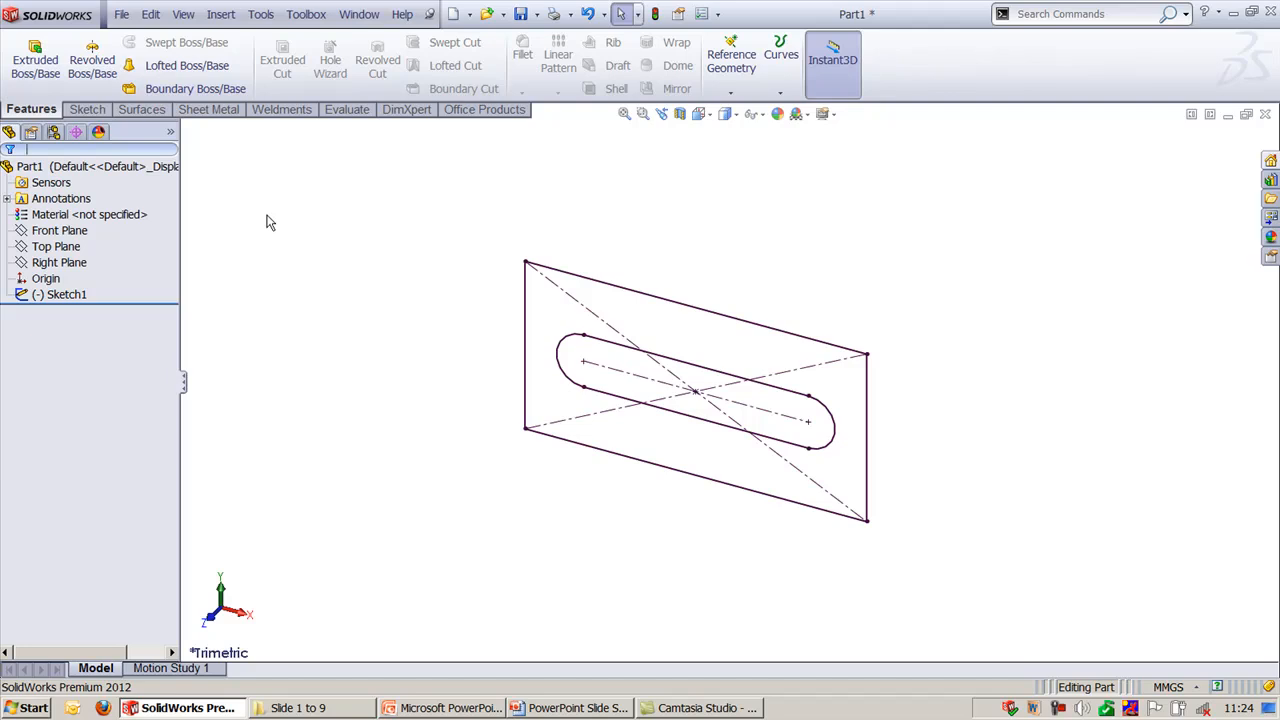
pyautogui.click(133, 153)
pyautogui.click(100, 393)
# - Examine the PropertyManager, ConfigurationManager and DimXpertManager views, and return to the feature tree
pyautogui.click(31, 134)
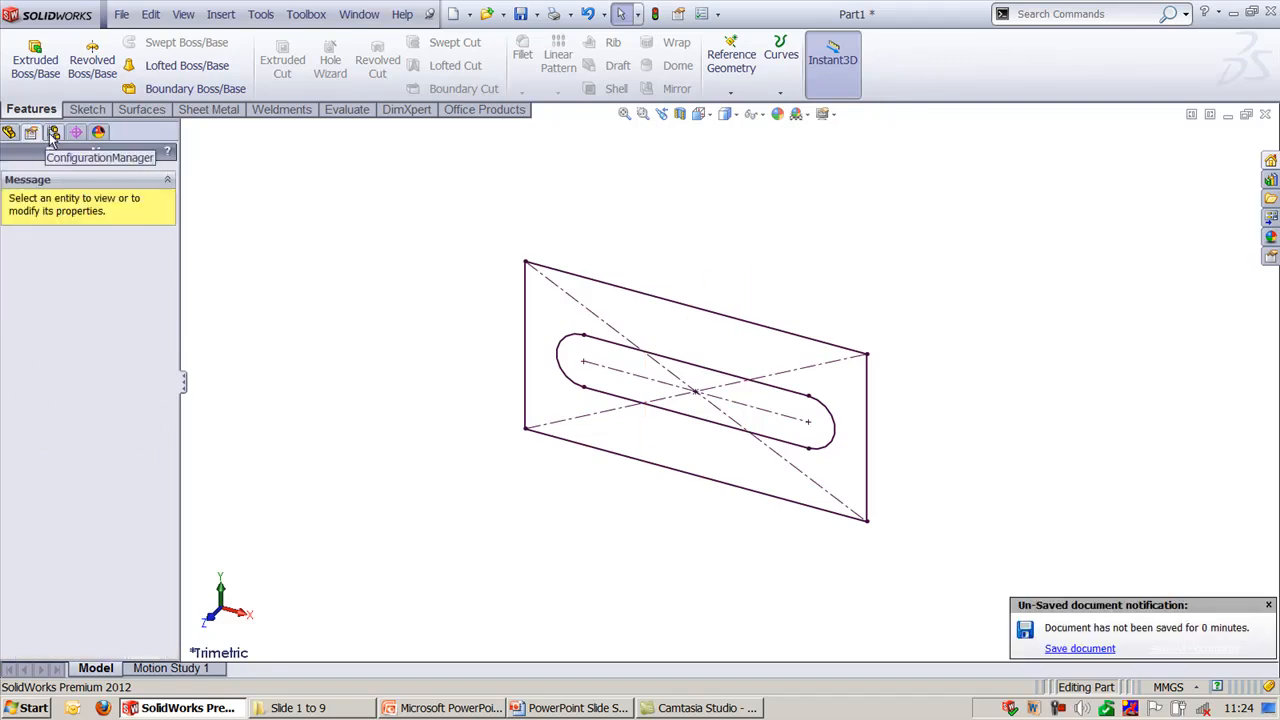
pyautogui.click(54, 133)
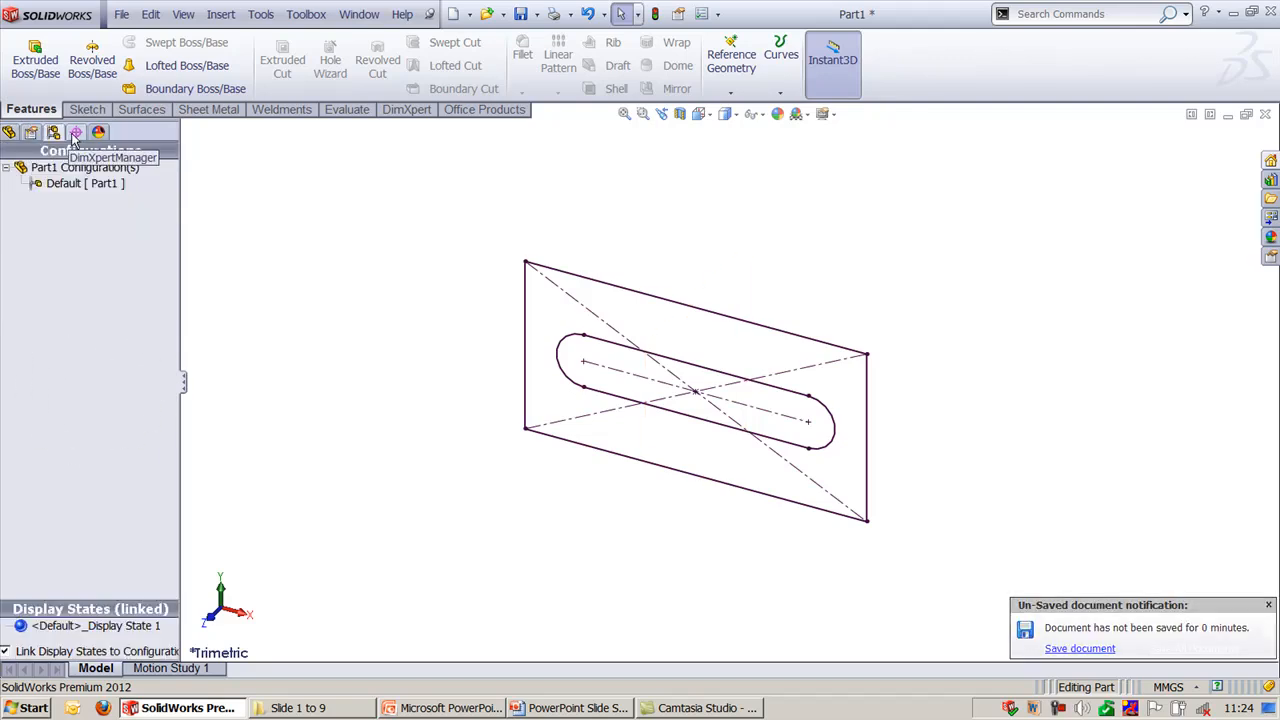
pyautogui.click(74, 134)
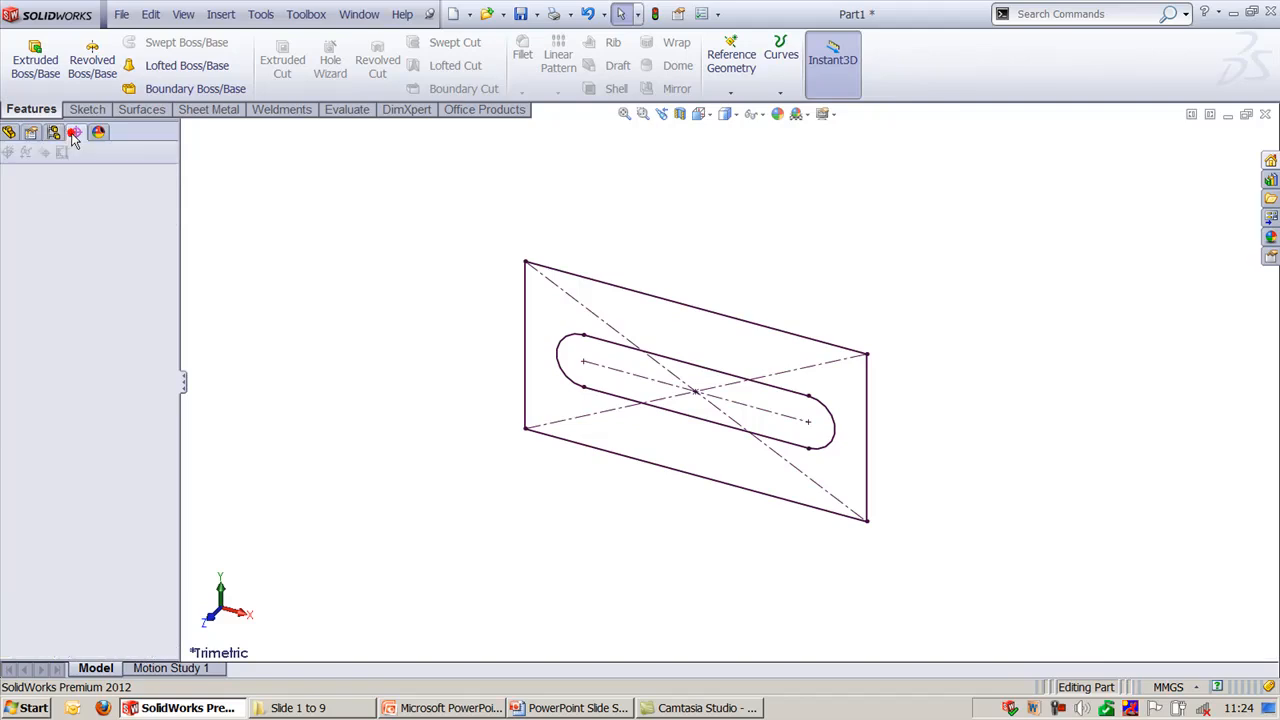
pyautogui.click(9, 132)
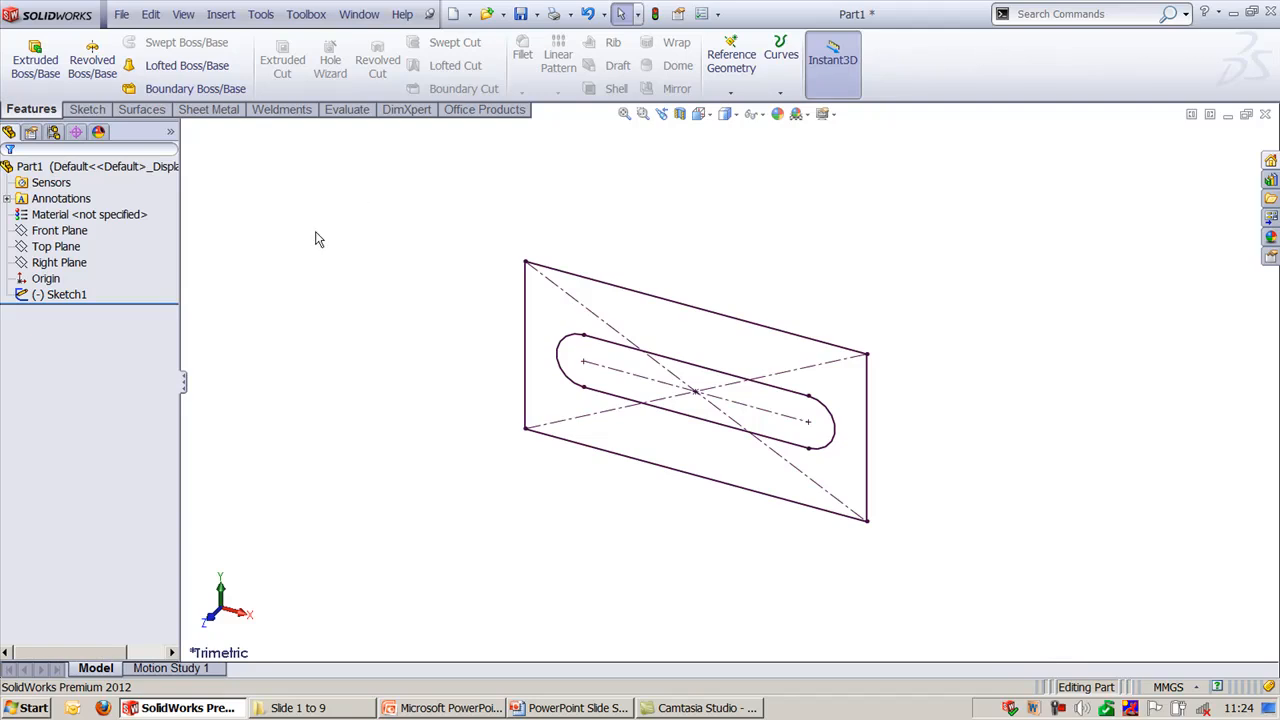
pyautogui.moveTo(315, 234); pyautogui.dragTo(364, 380)
# - Enable the SolidWorks 2D Emulator add-in for the current session and at start-up
pyautogui.click(258, 24)
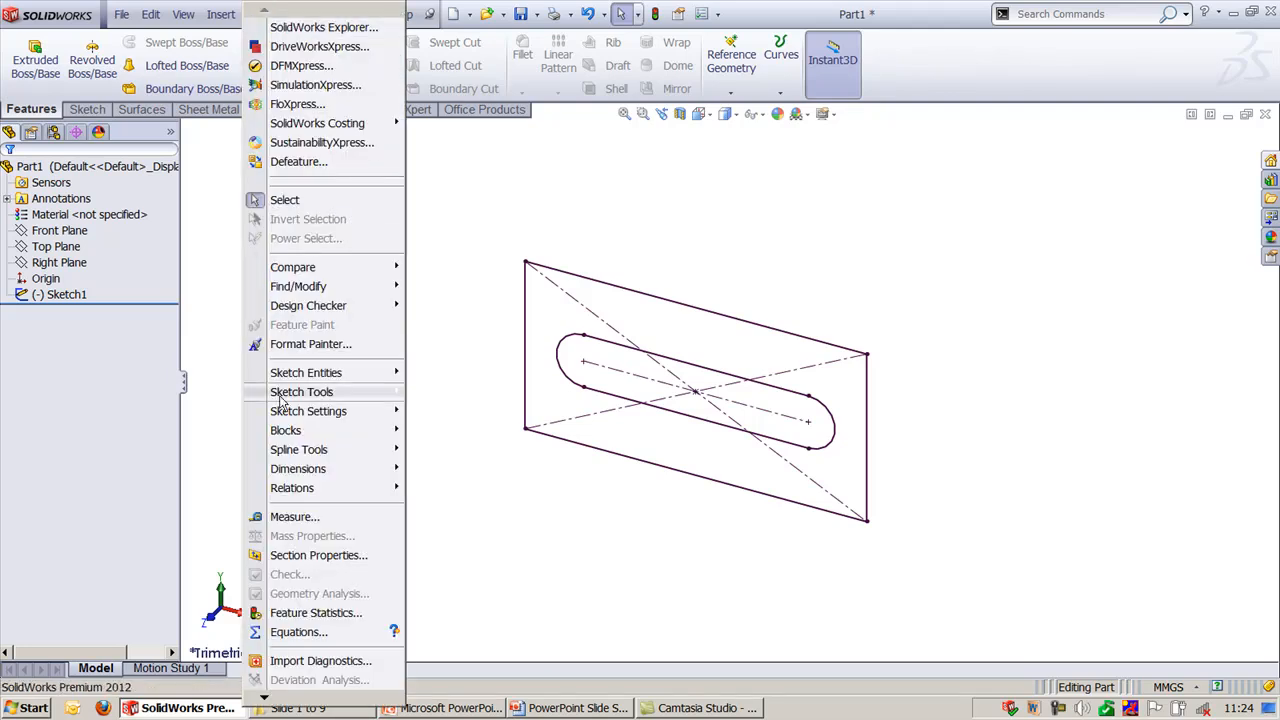
pyautogui.click(307, 697)
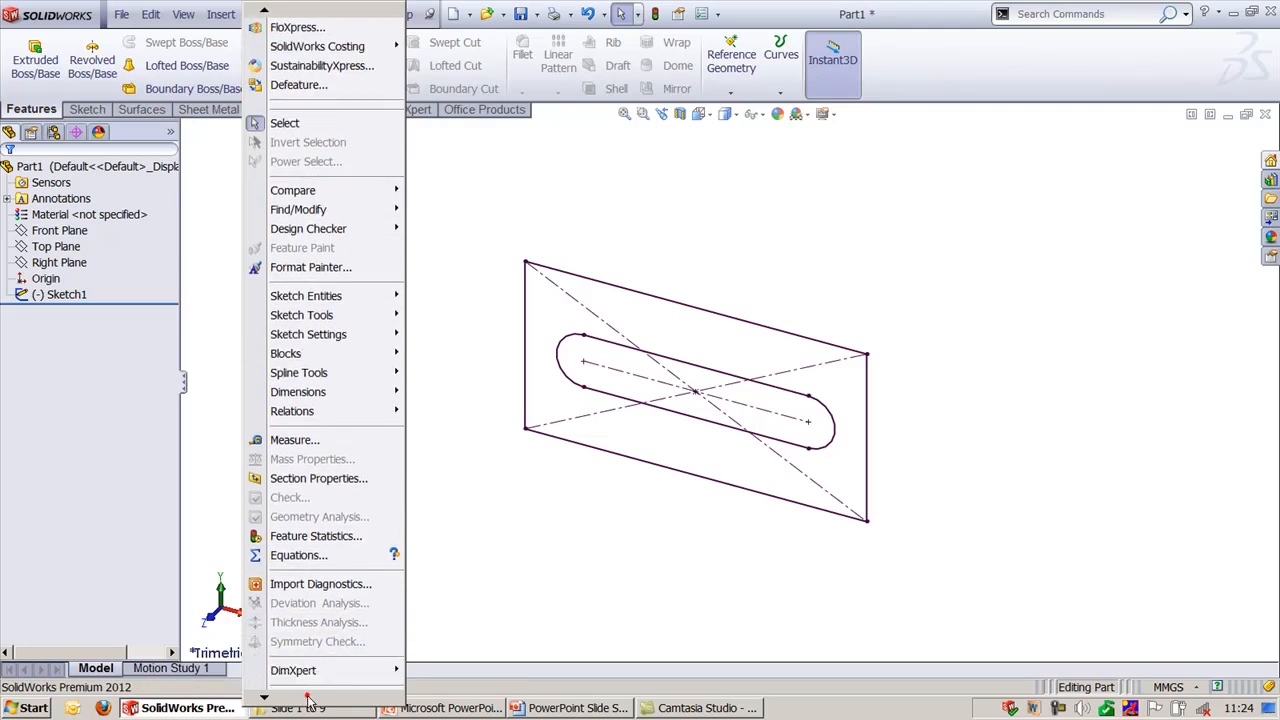
pyautogui.click(300, 661)
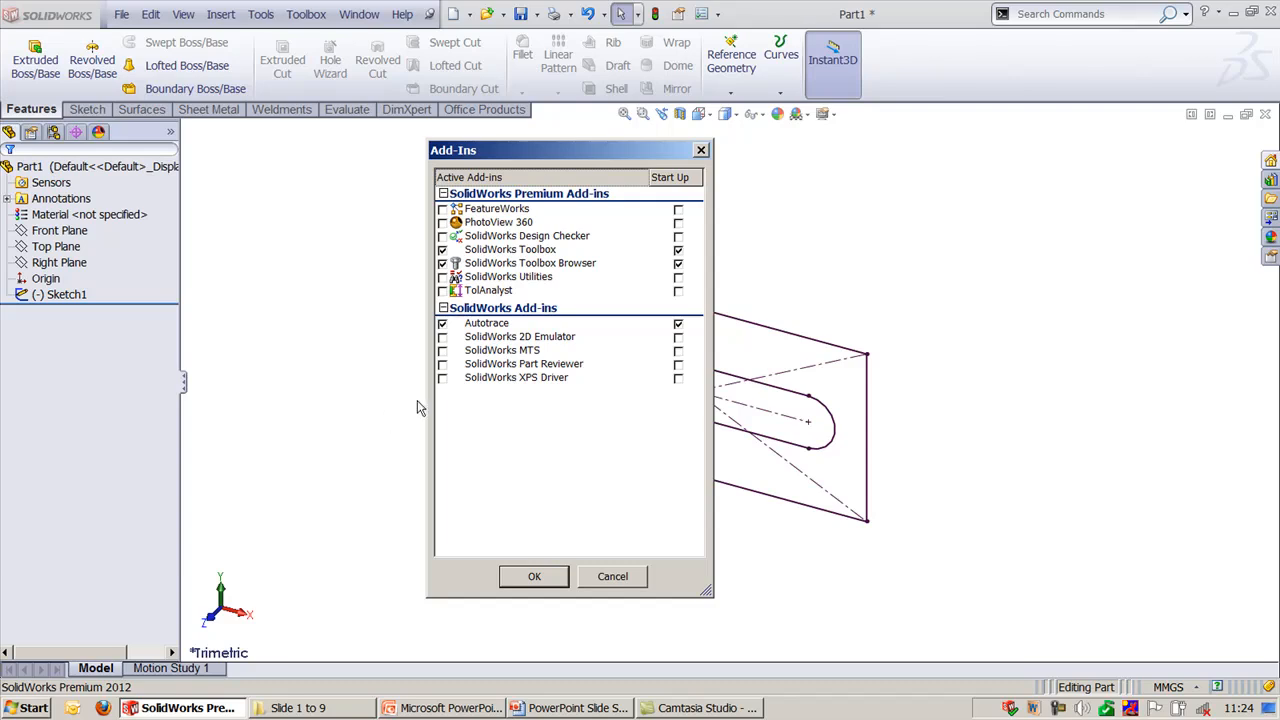
pyautogui.click(442, 337)
pyautogui.click(678, 338)
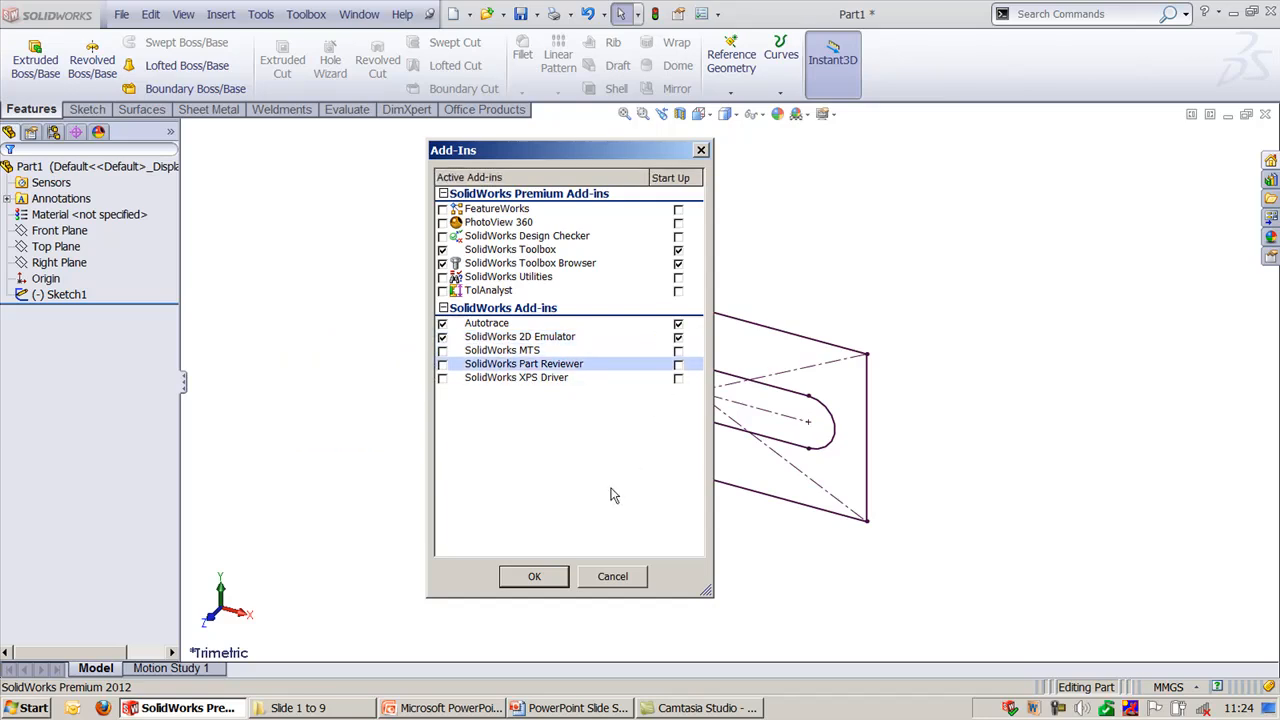
pyautogui.click(536, 584)
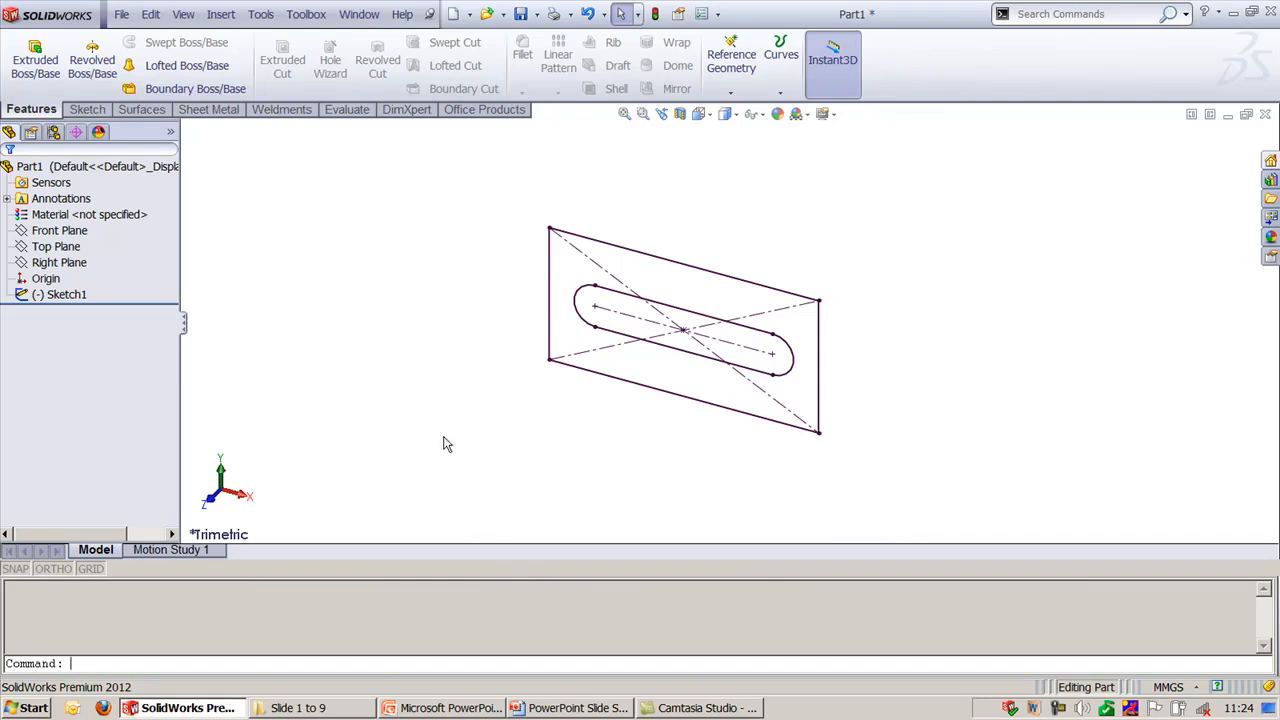
pyautogui.write('1')
pyautogui.press('Return')
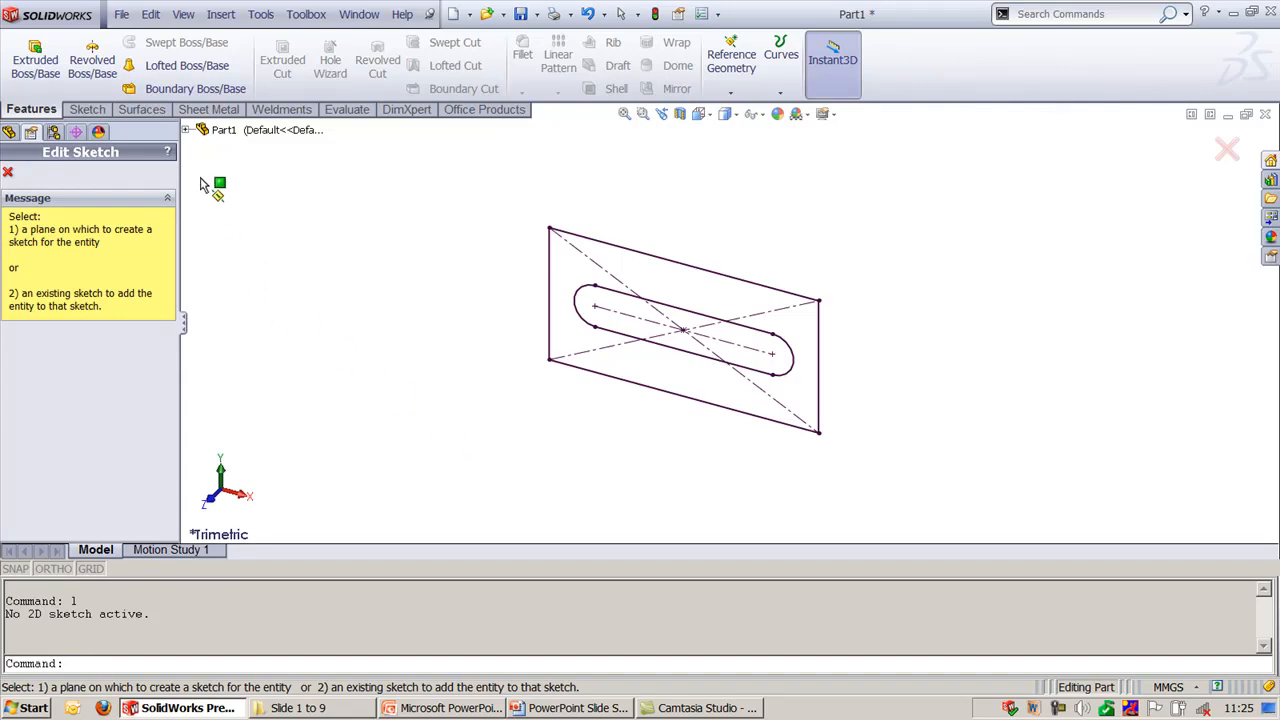
pyautogui.click(185, 131)
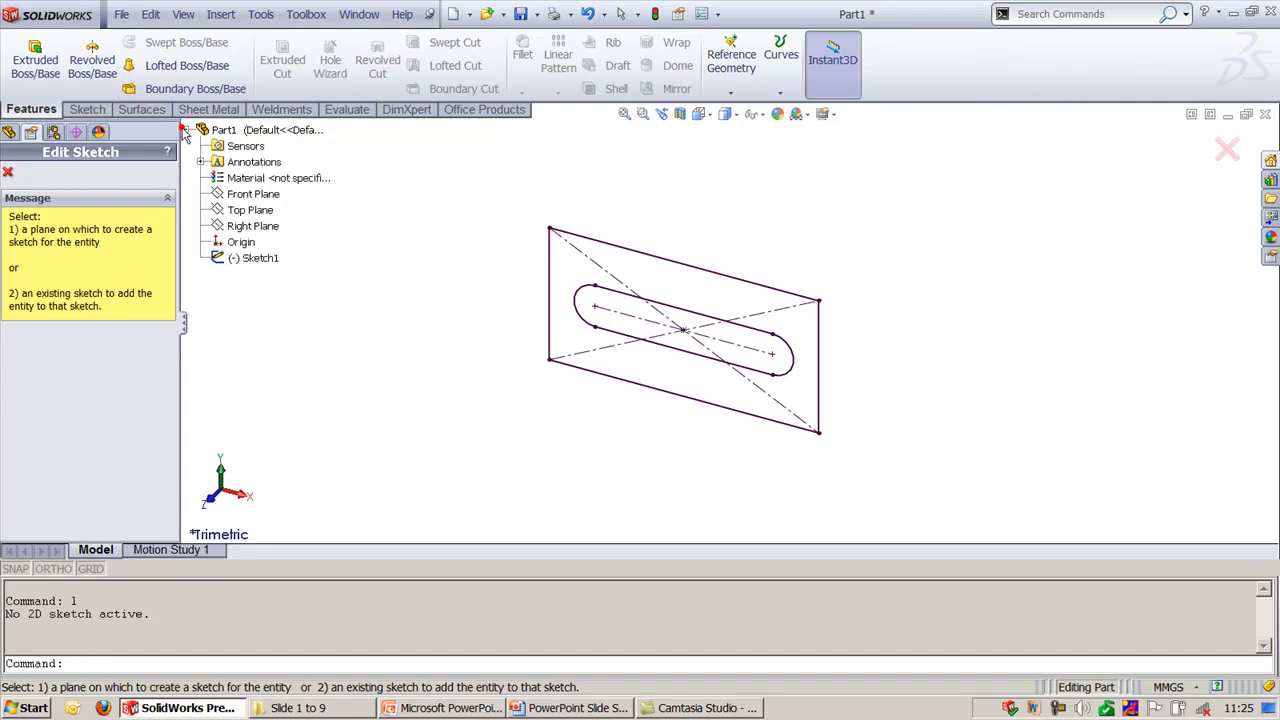
pyautogui.click(237, 212)
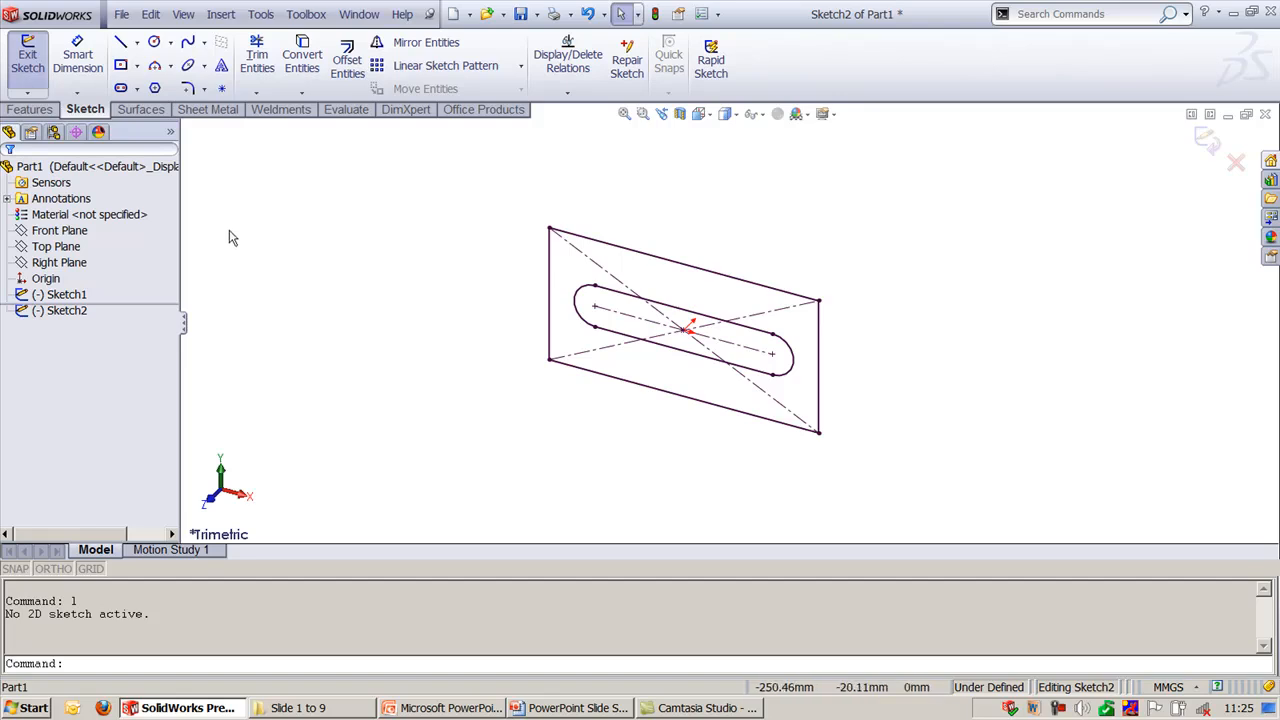
pyautogui.press('F8')
pyautogui.click(326, 304)
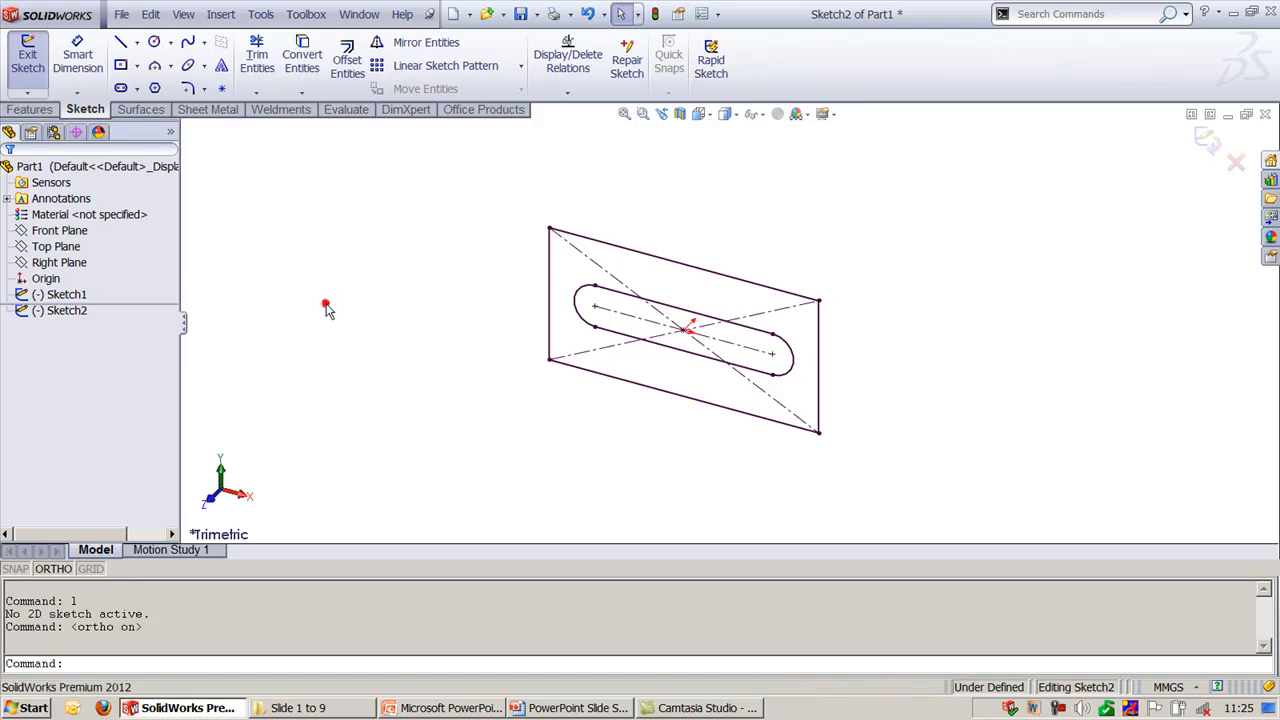
pyautogui.press('F8')
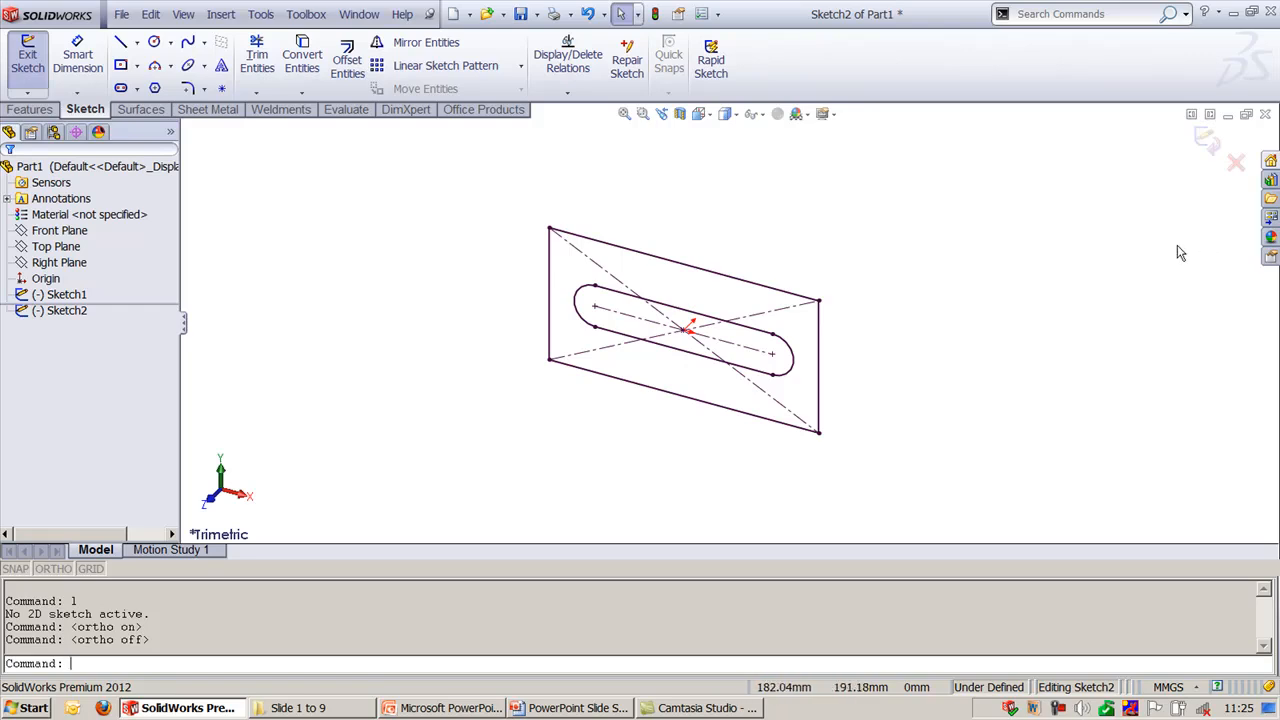
pyautogui.click(1236, 164)
pyautogui.click(697, 374)
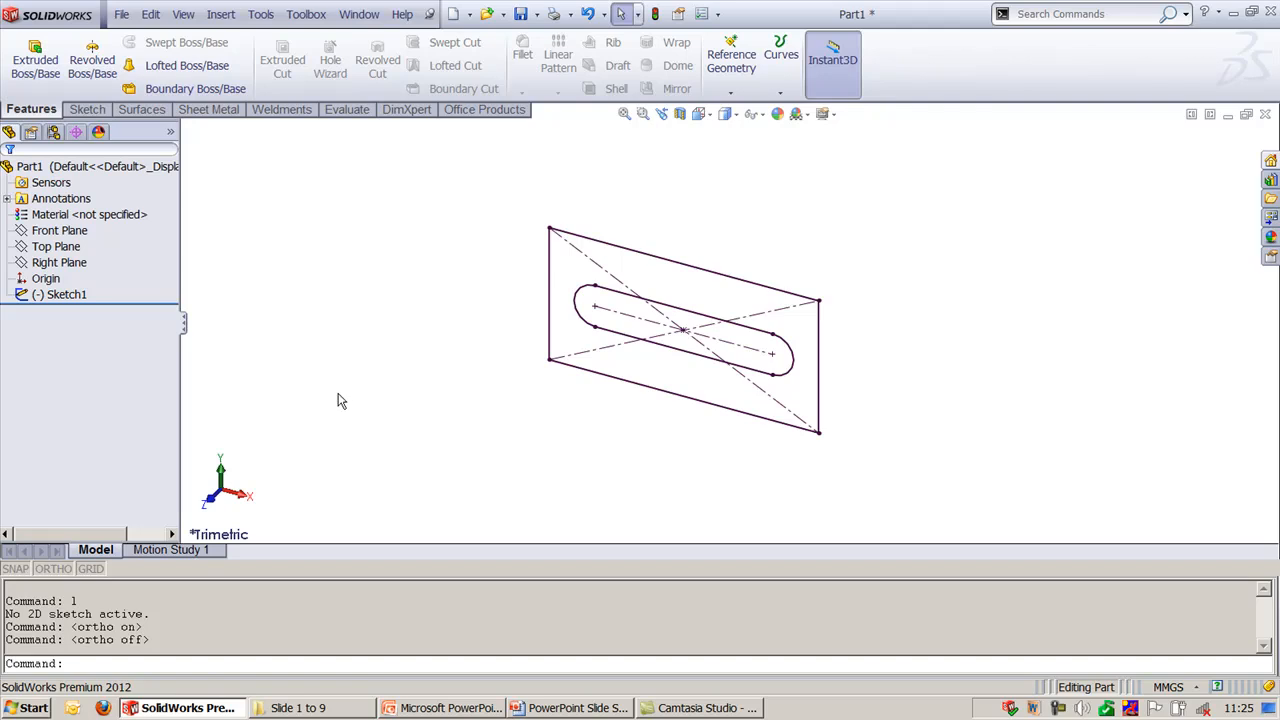
# - Start a new sketch on the Front Plane, switch to the Front view and deselect the plane
pyautogui.click(60, 231)
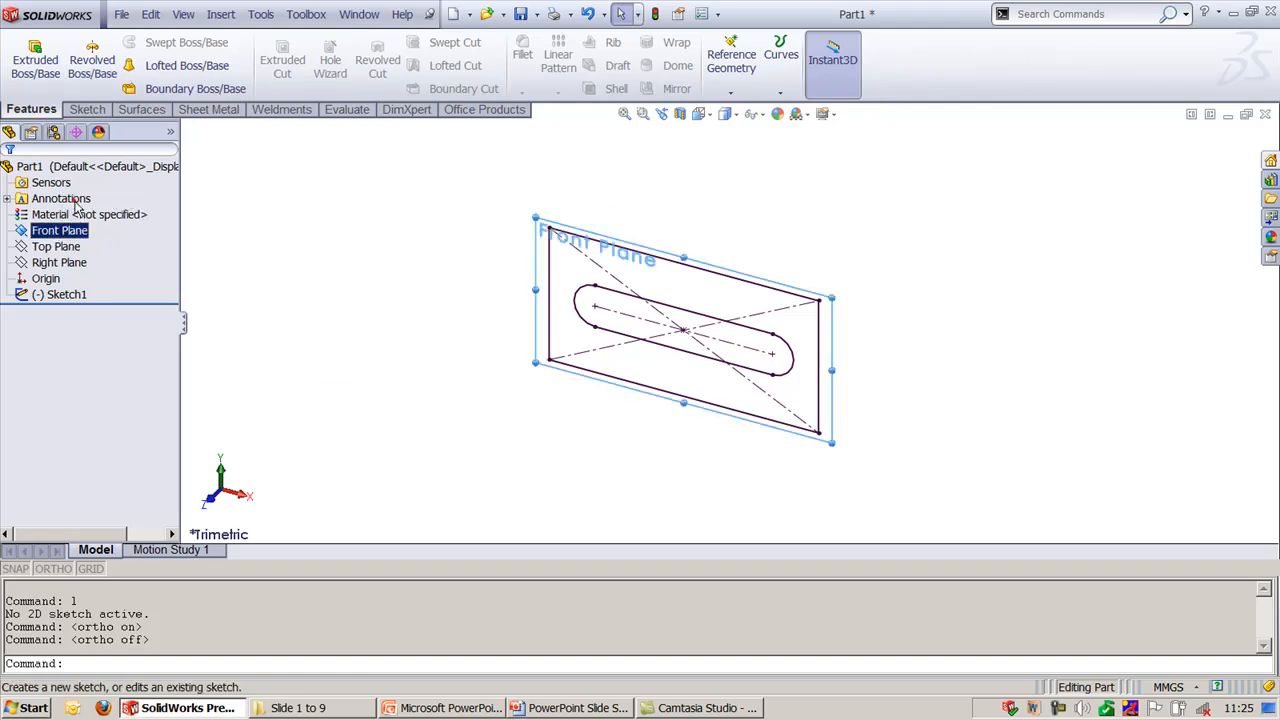
pyautogui.click(75, 205)
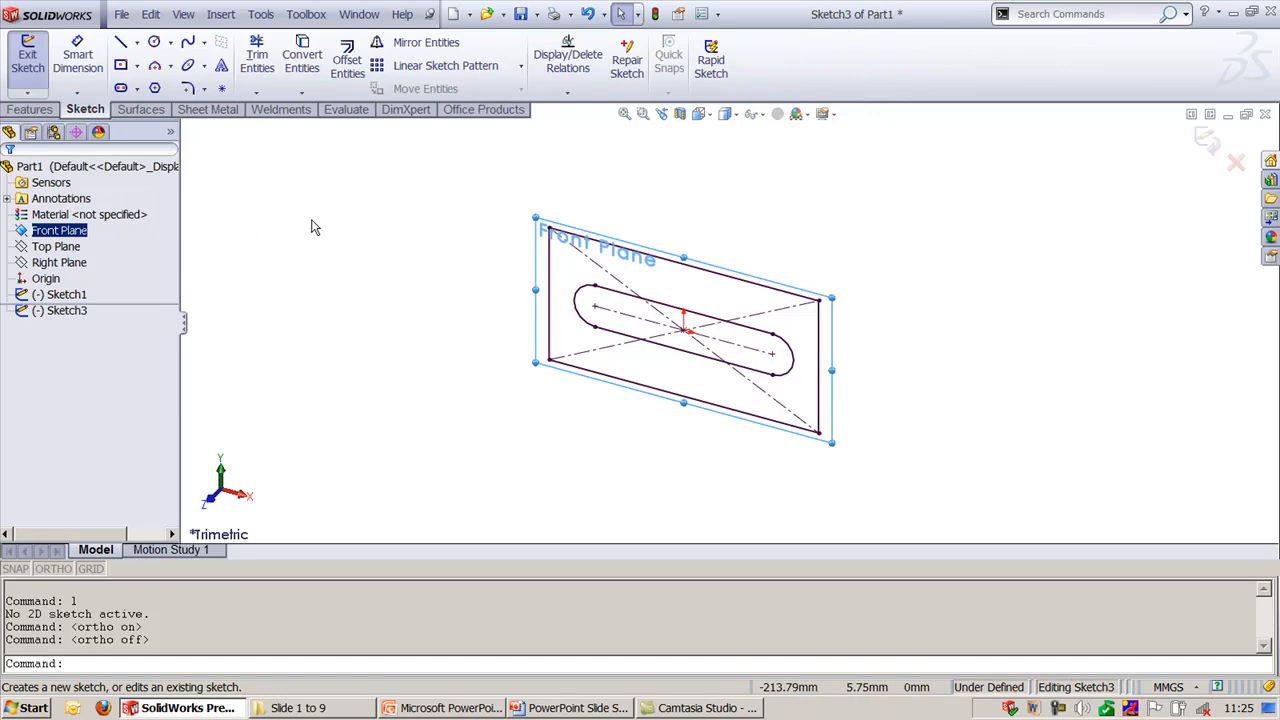
pyautogui.click(704, 114)
pyautogui.click(780, 178)
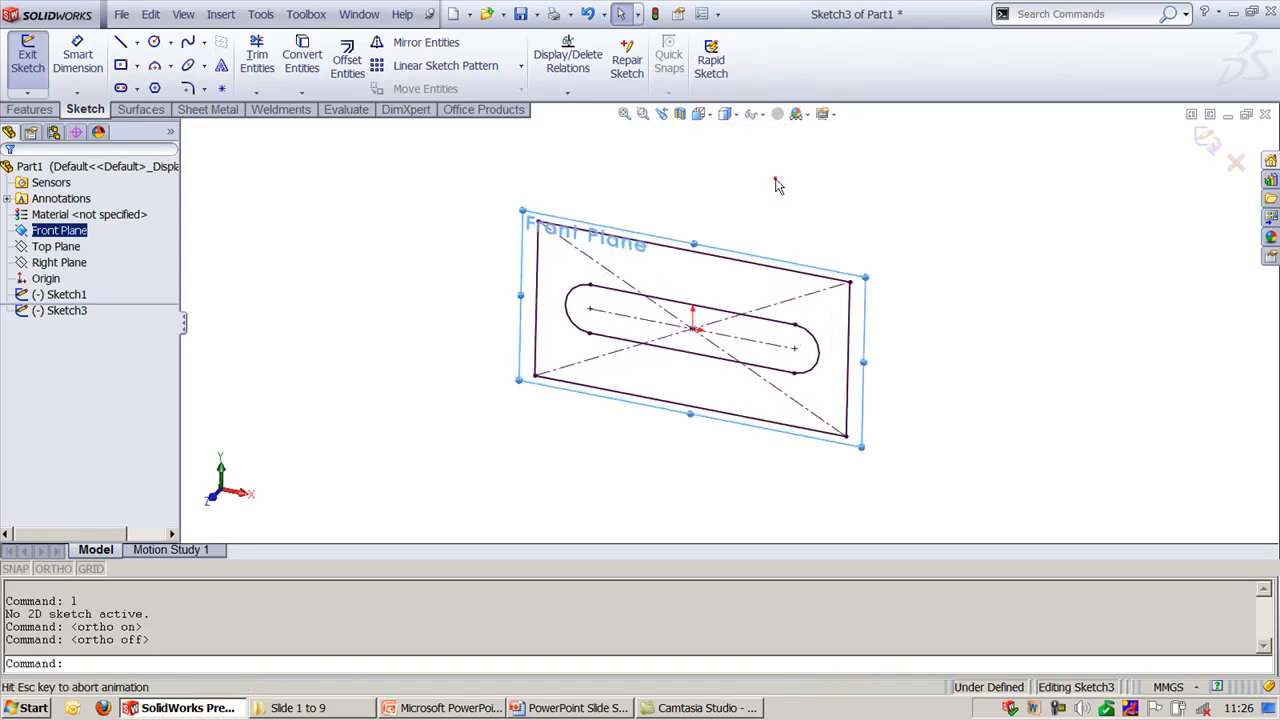
pyautogui.click(1170, 440)
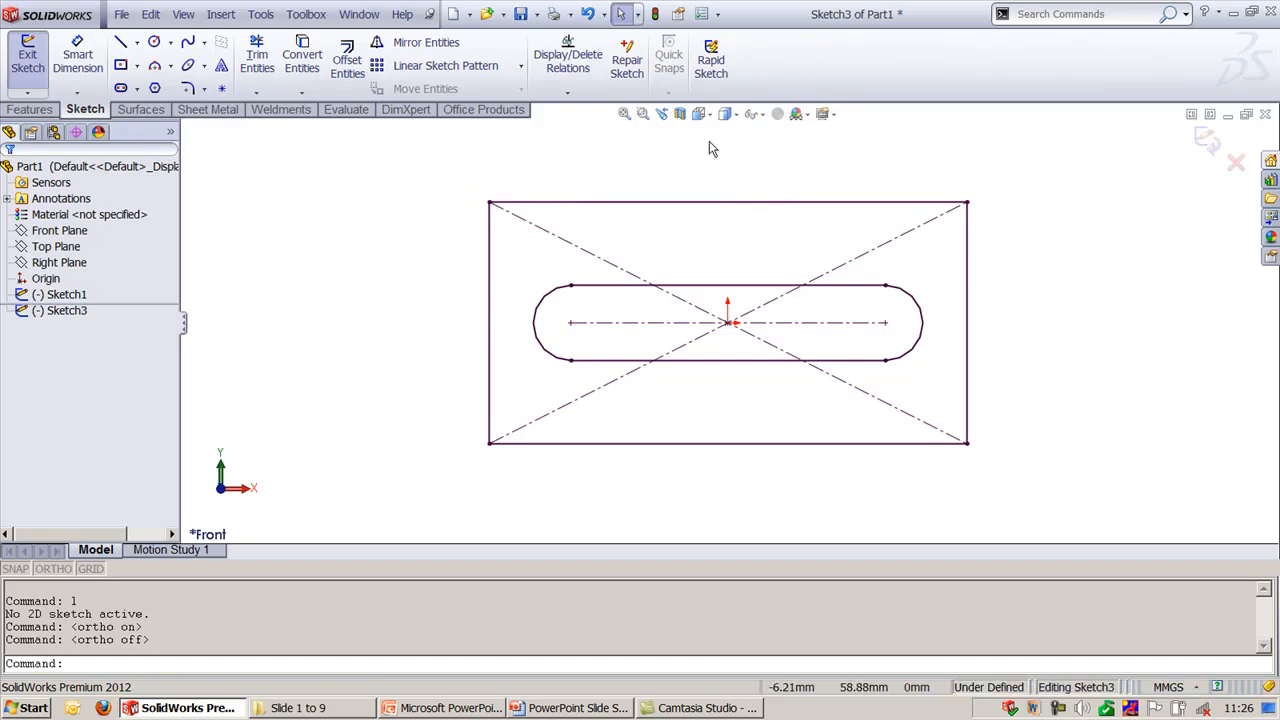
pyautogui.click(138, 44)
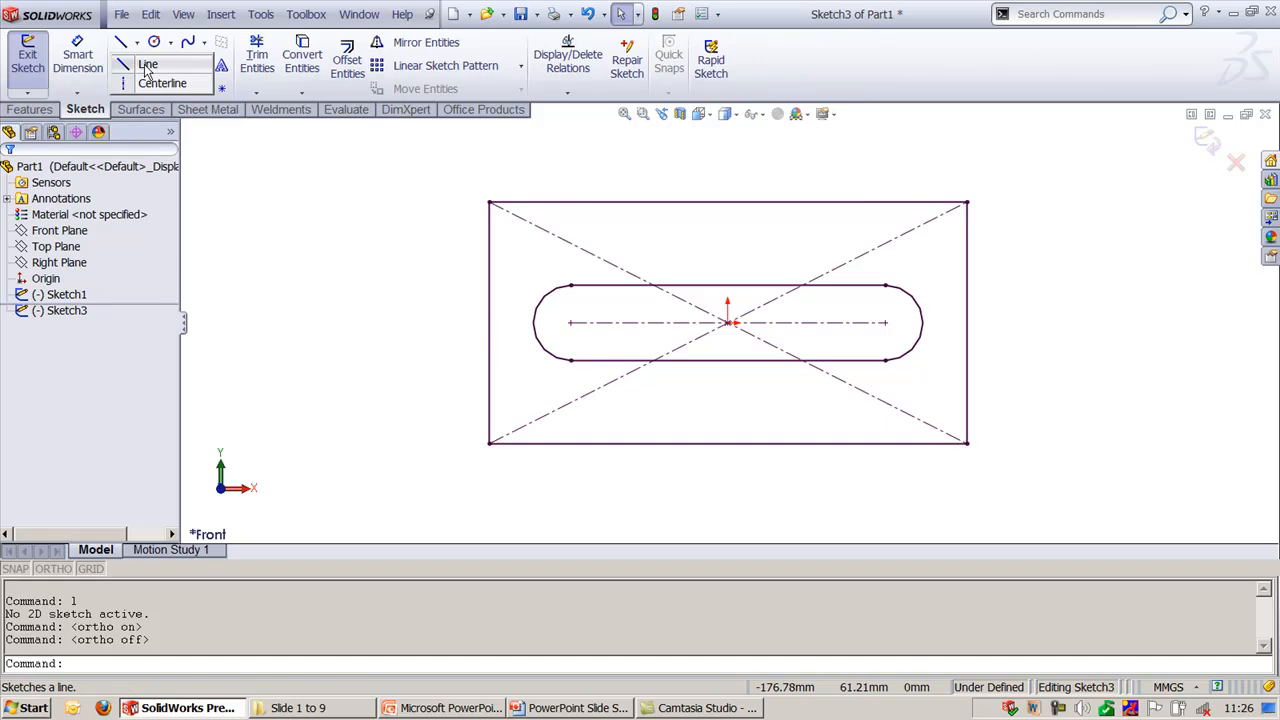
pyautogui.click(147, 66)
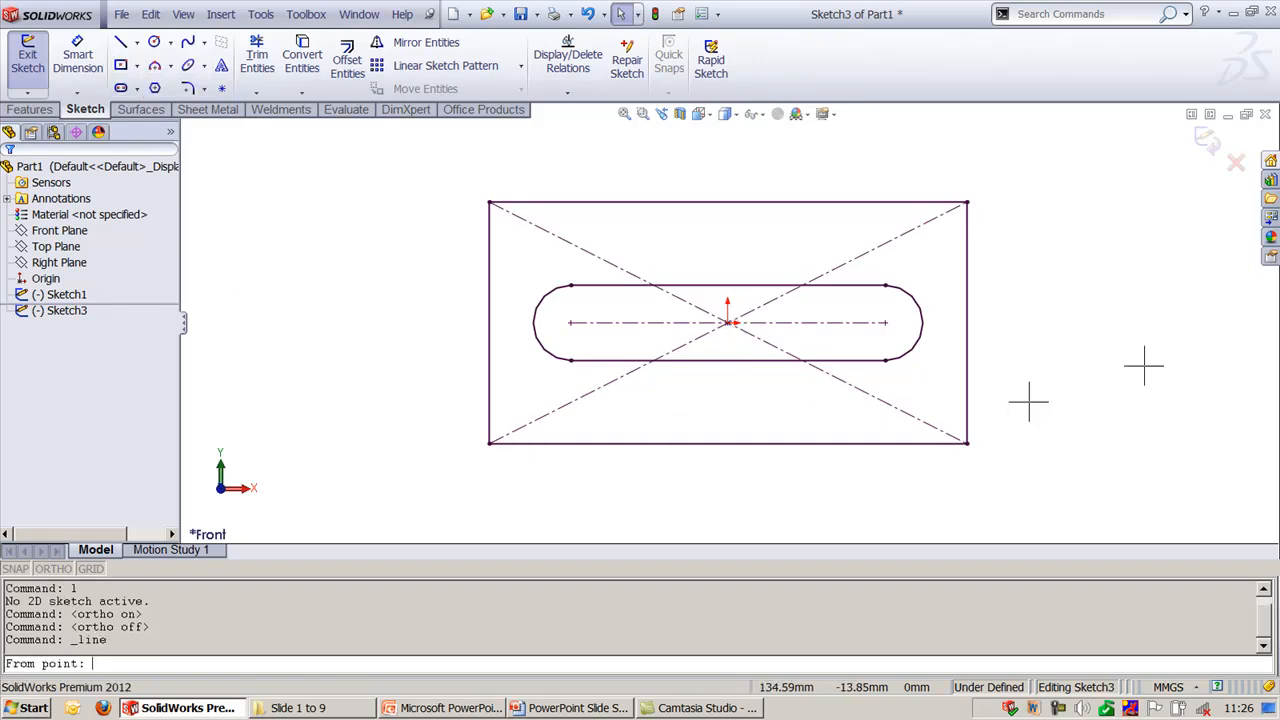
pyautogui.press('Escape')
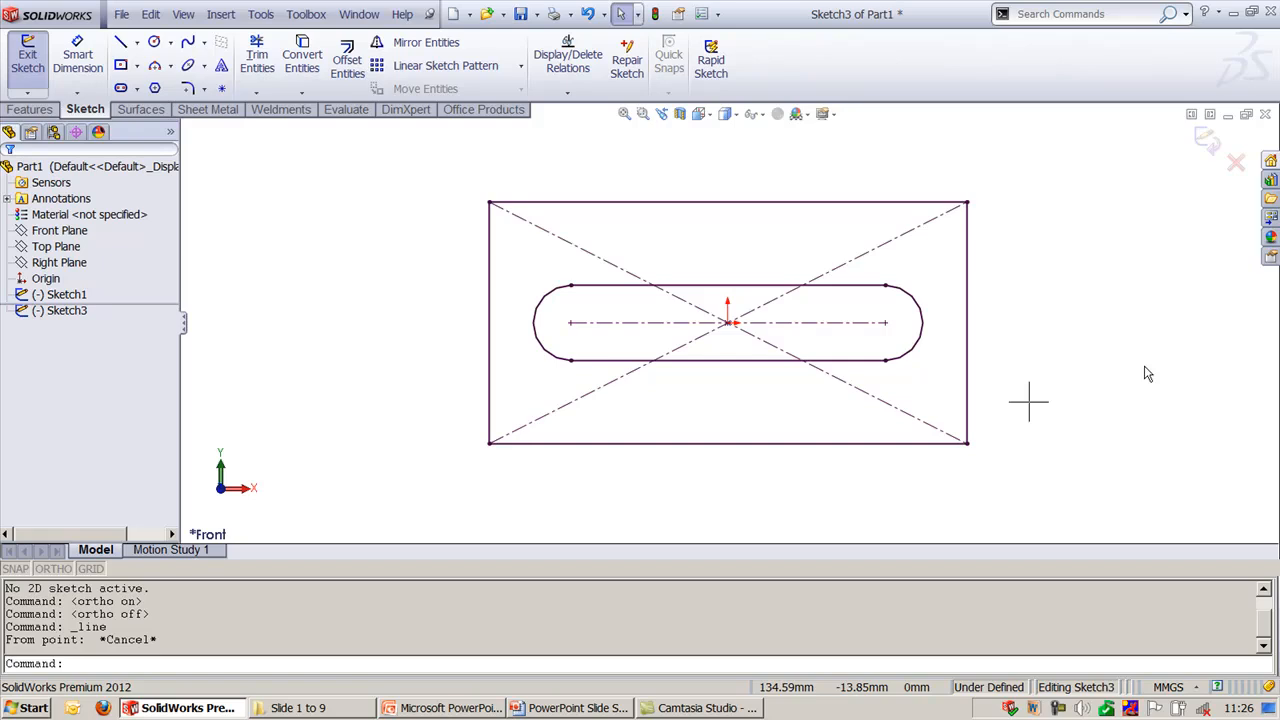
pyautogui.write('l')
pyautogui.press('Return')
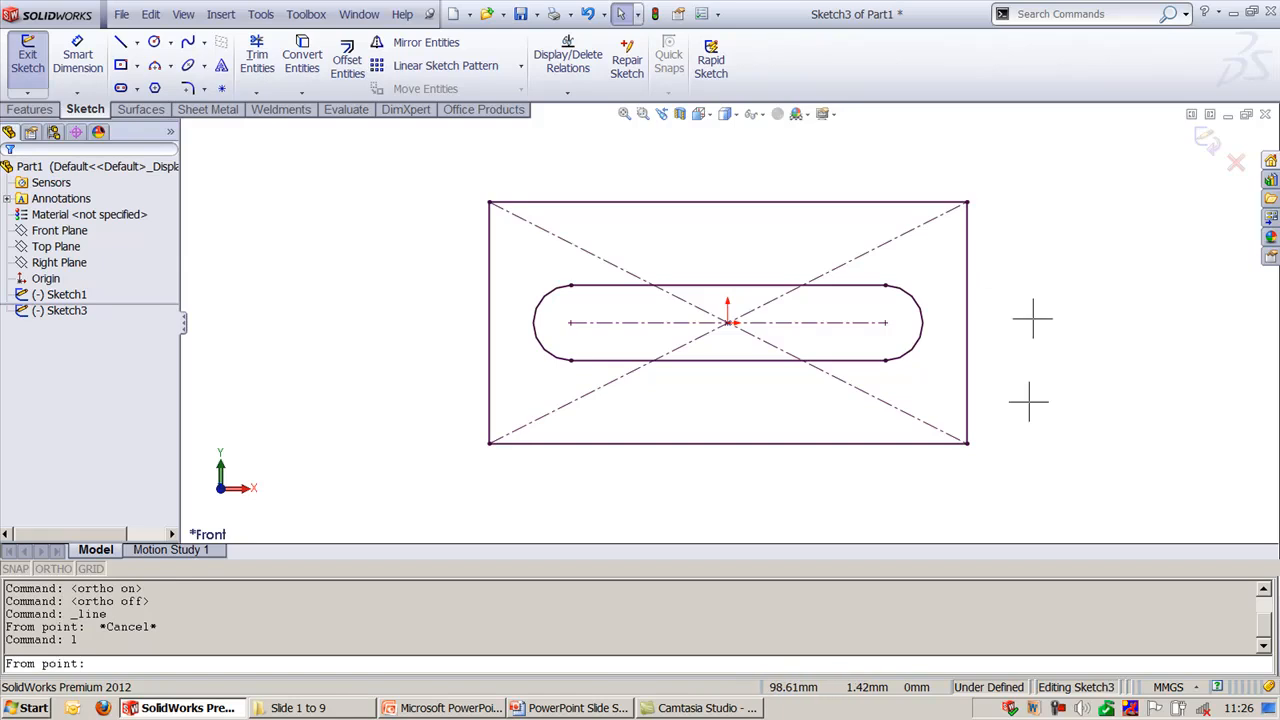
pyautogui.write('0,0')
pyautogui.press('Return')
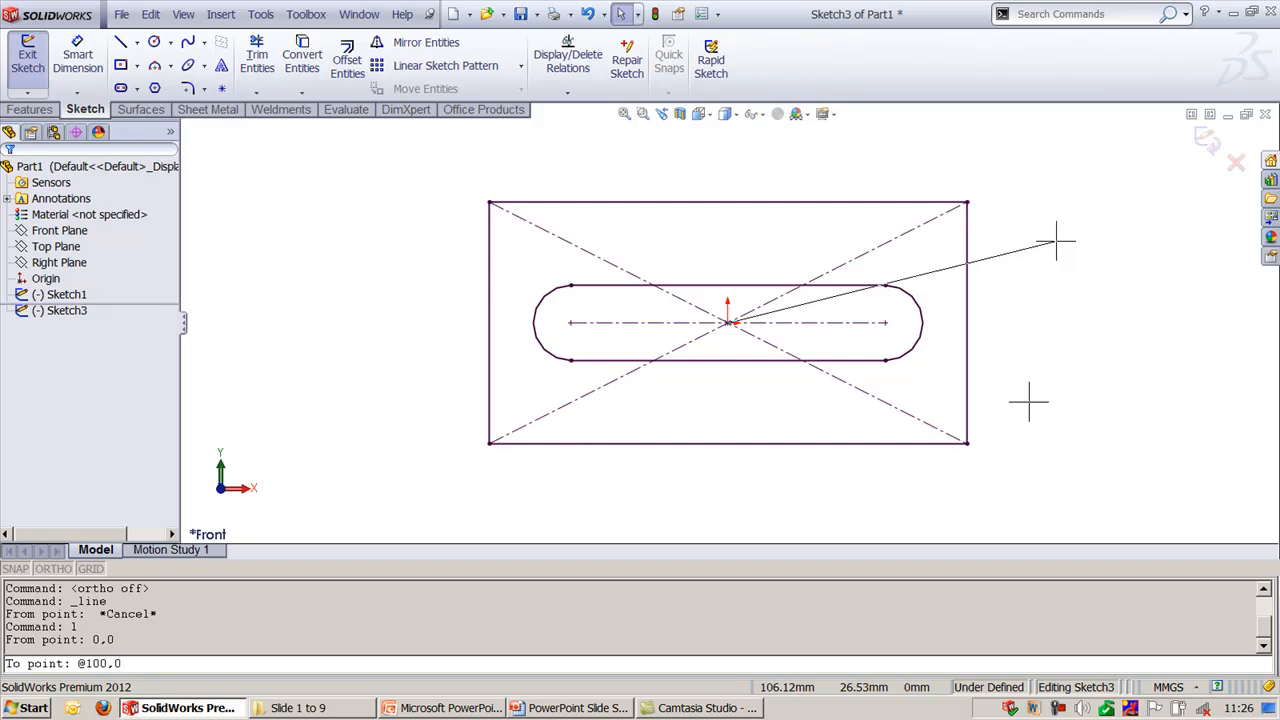
pyautogui.press('Return')
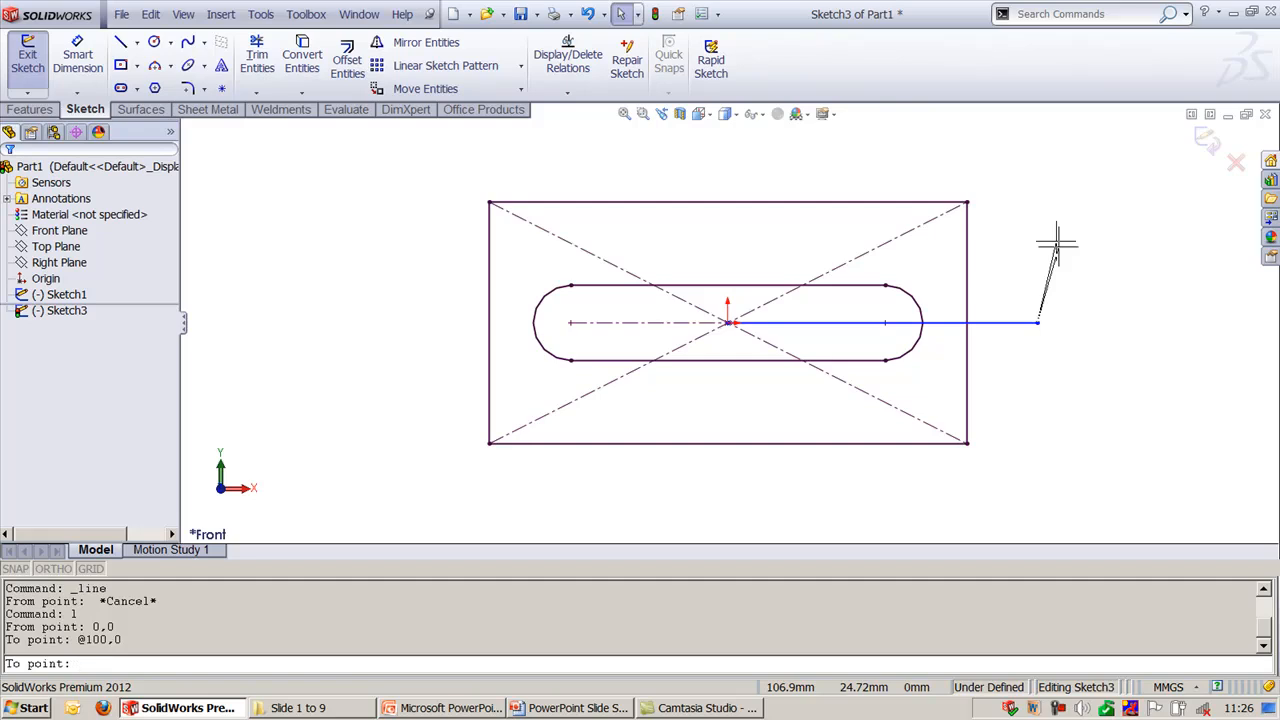
pyautogui.click(1207, 145)
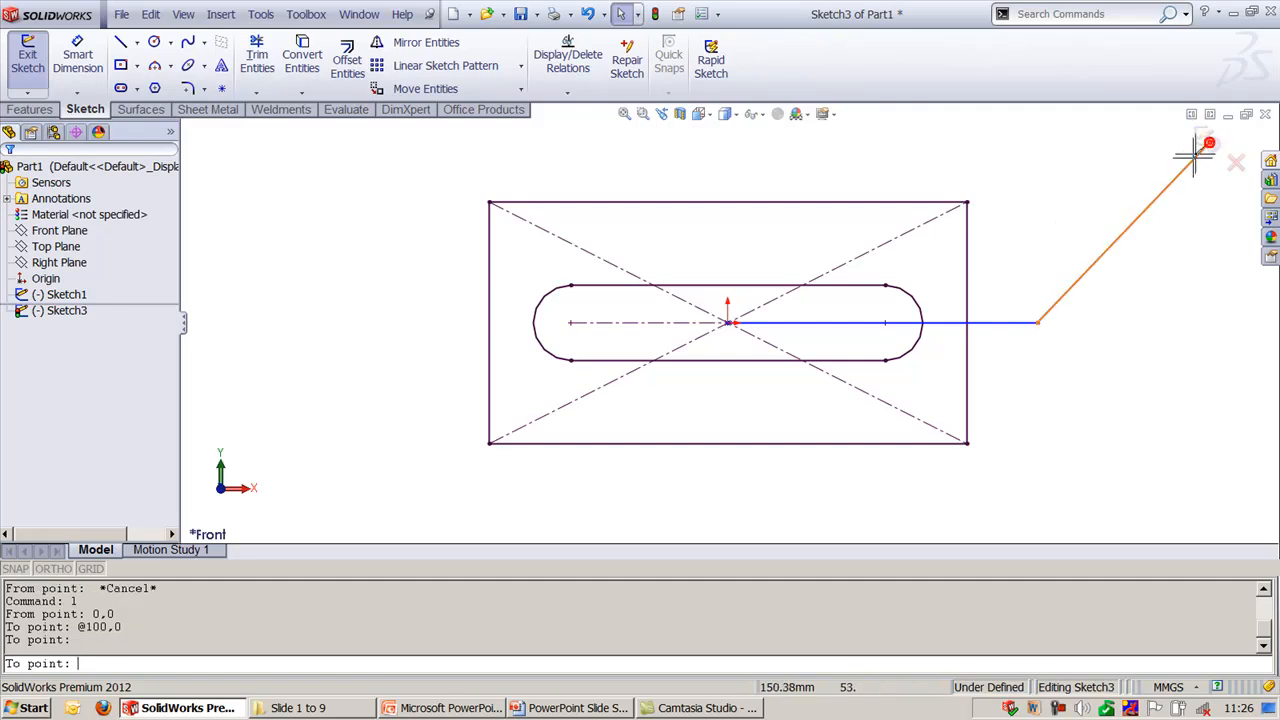
pyautogui.press('Escape')
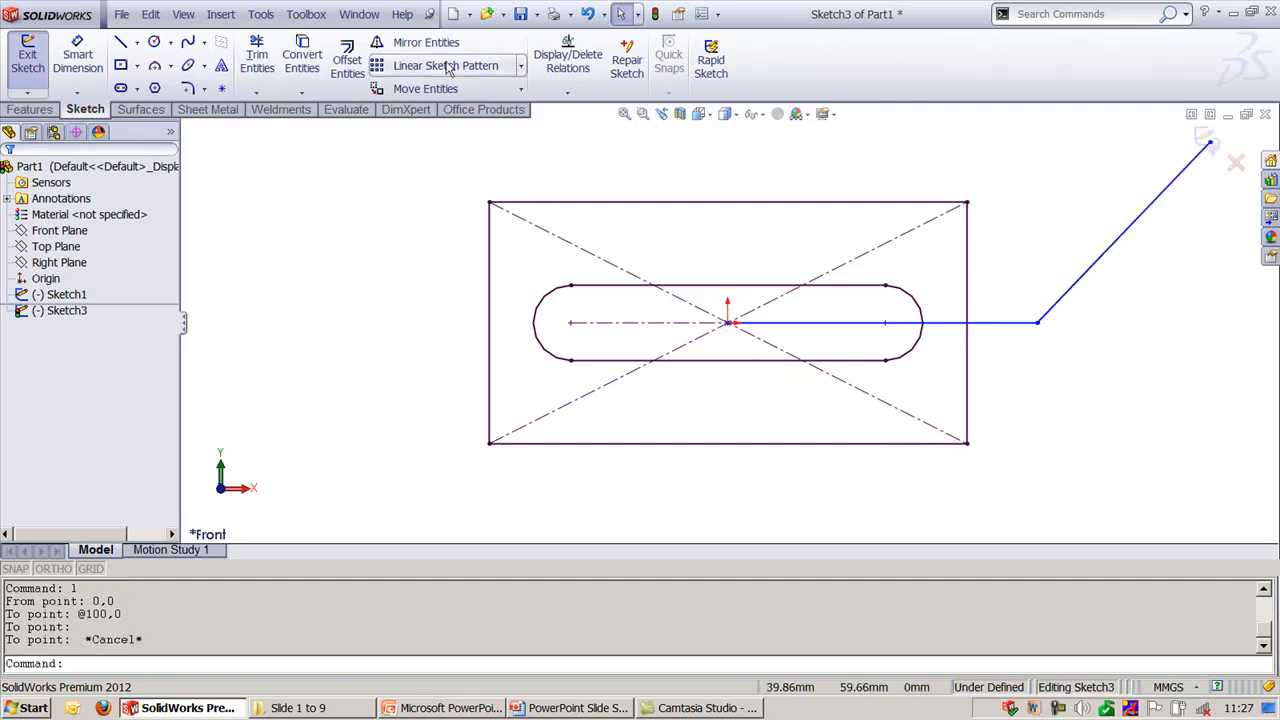
# - Disable the SolidWorks 2D Emulator add-in for both the current session and start-up
pyautogui.click(260, 14)
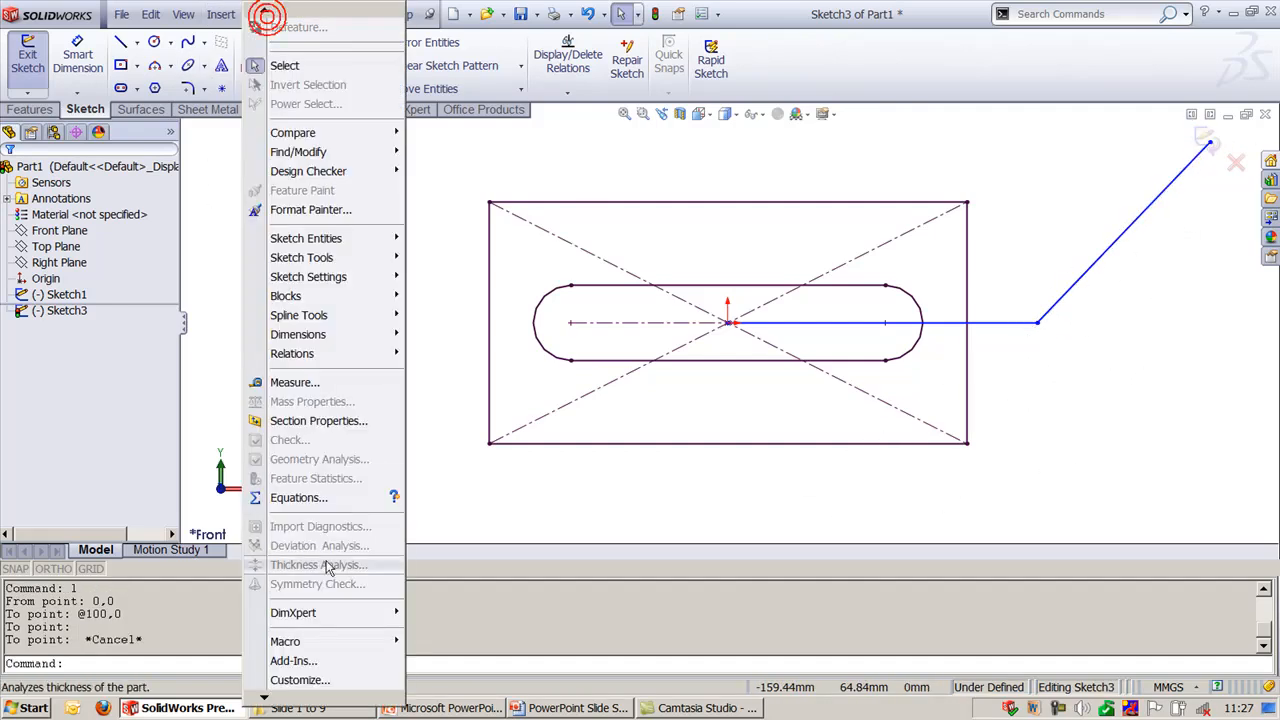
pyautogui.click(293, 661)
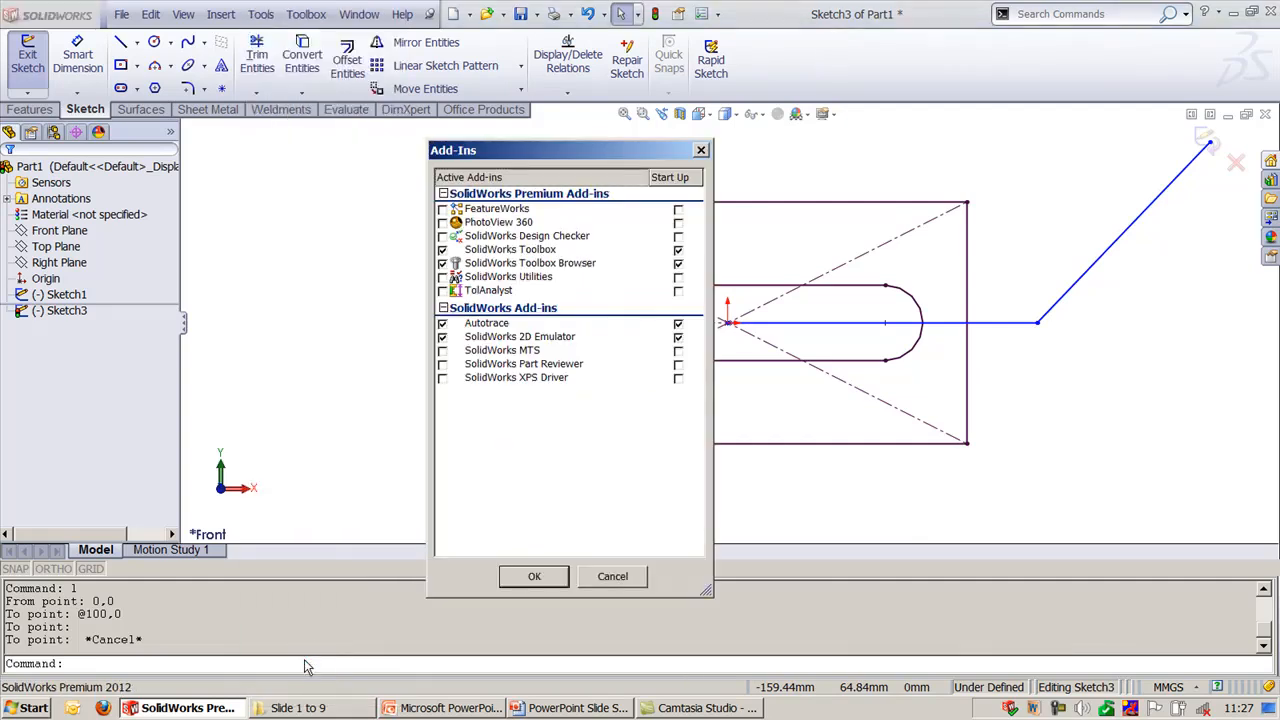
pyautogui.click(443, 337)
pyautogui.click(678, 337)
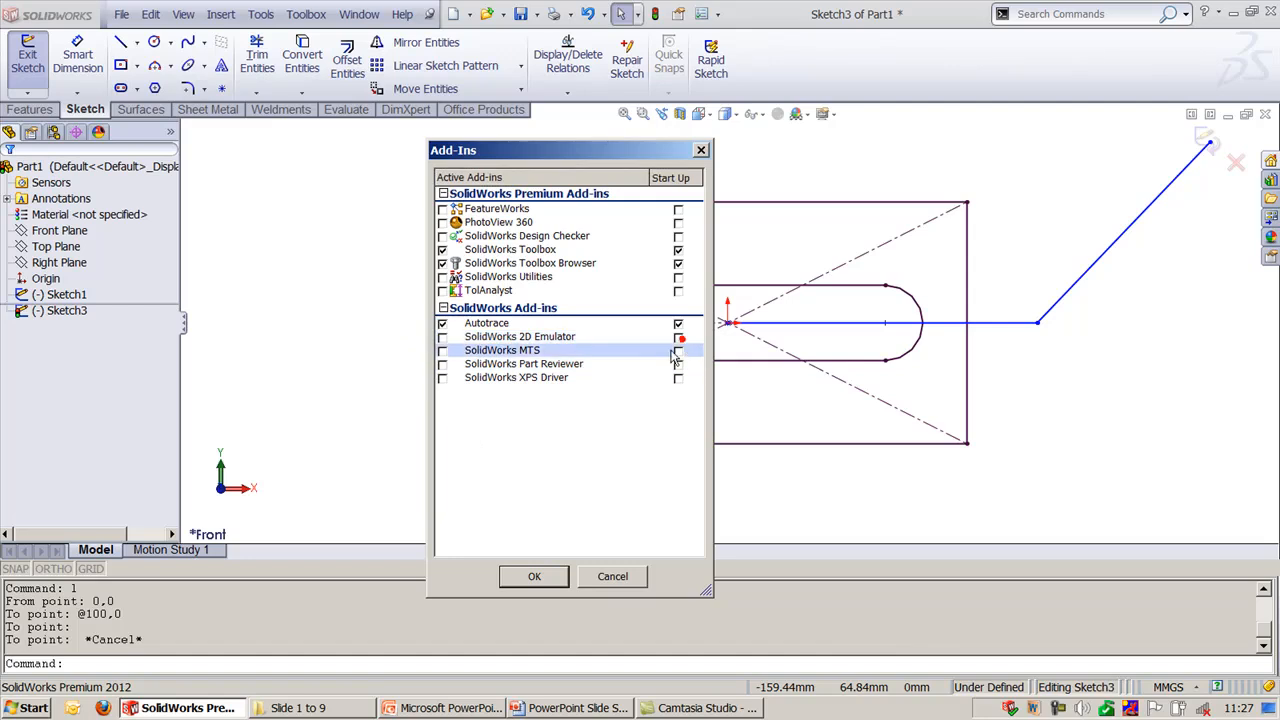
pyautogui.click(534, 576)
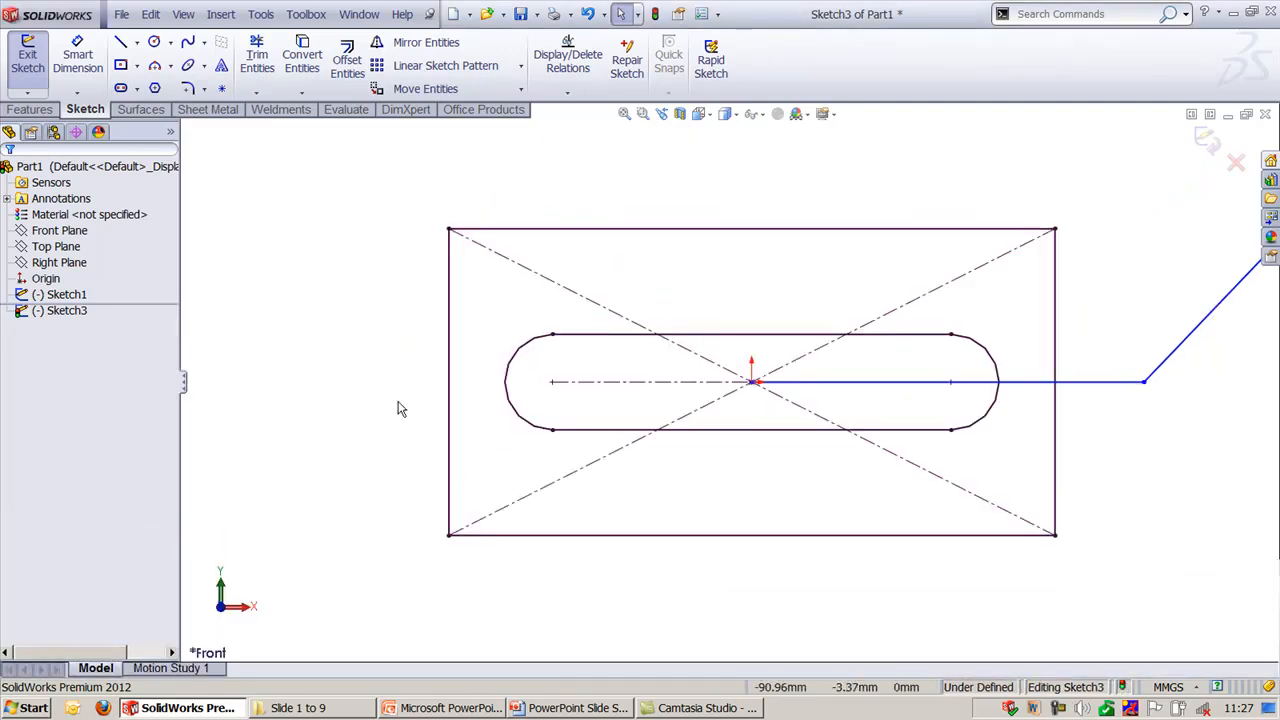
# - Exit the open sketch, show the part in an angled 3D view and delete the sketch containing the two connected lines
pyautogui.click(1203, 140)
pyautogui.click(1012, 174)
pyautogui.hotkey('ctrl', '7')
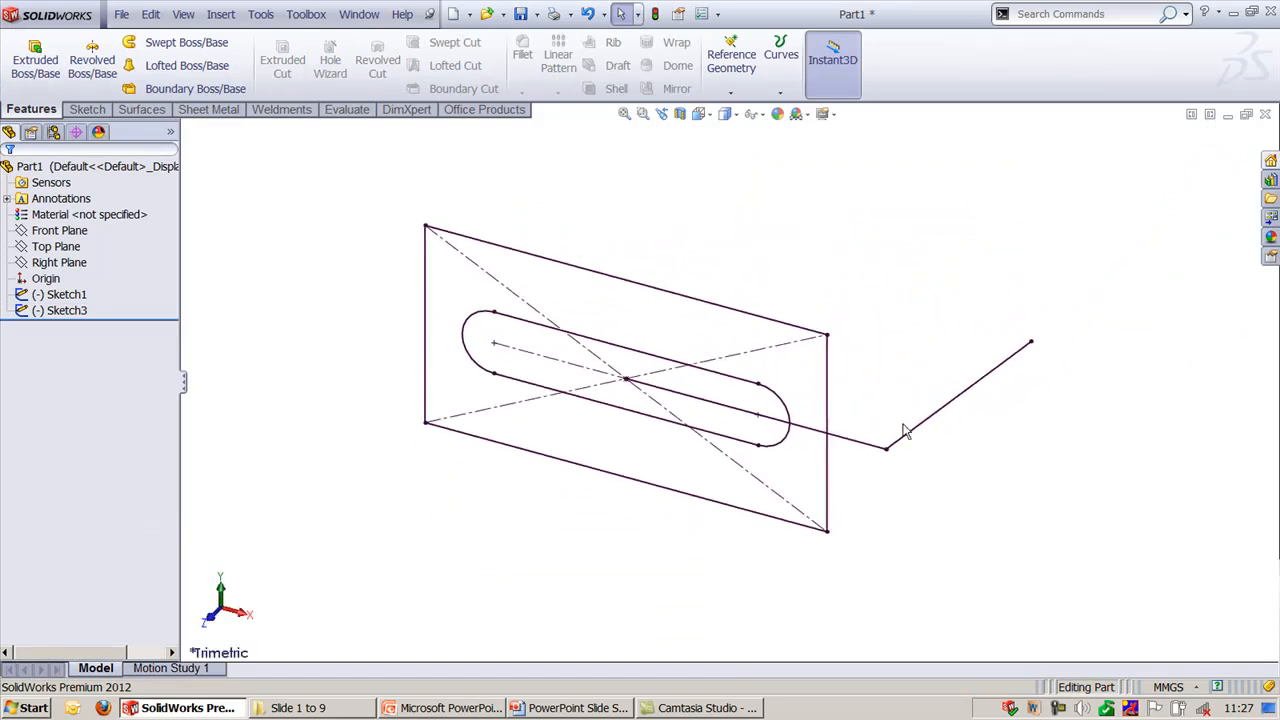
pyautogui.click(904, 433)
pyautogui.press('Delete')
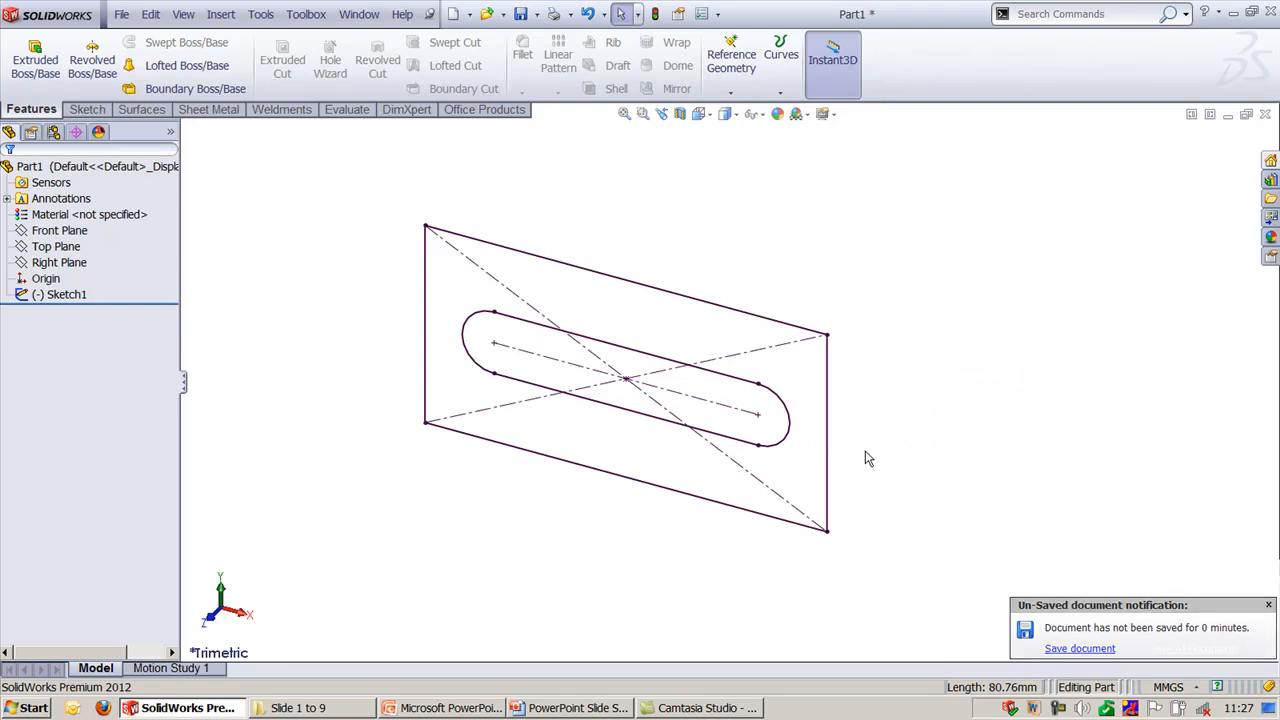
# - Switch to the Top view using the axis triad, and keep the Orientation dialog pinned open clear of the model
pyautogui.click(242, 614)
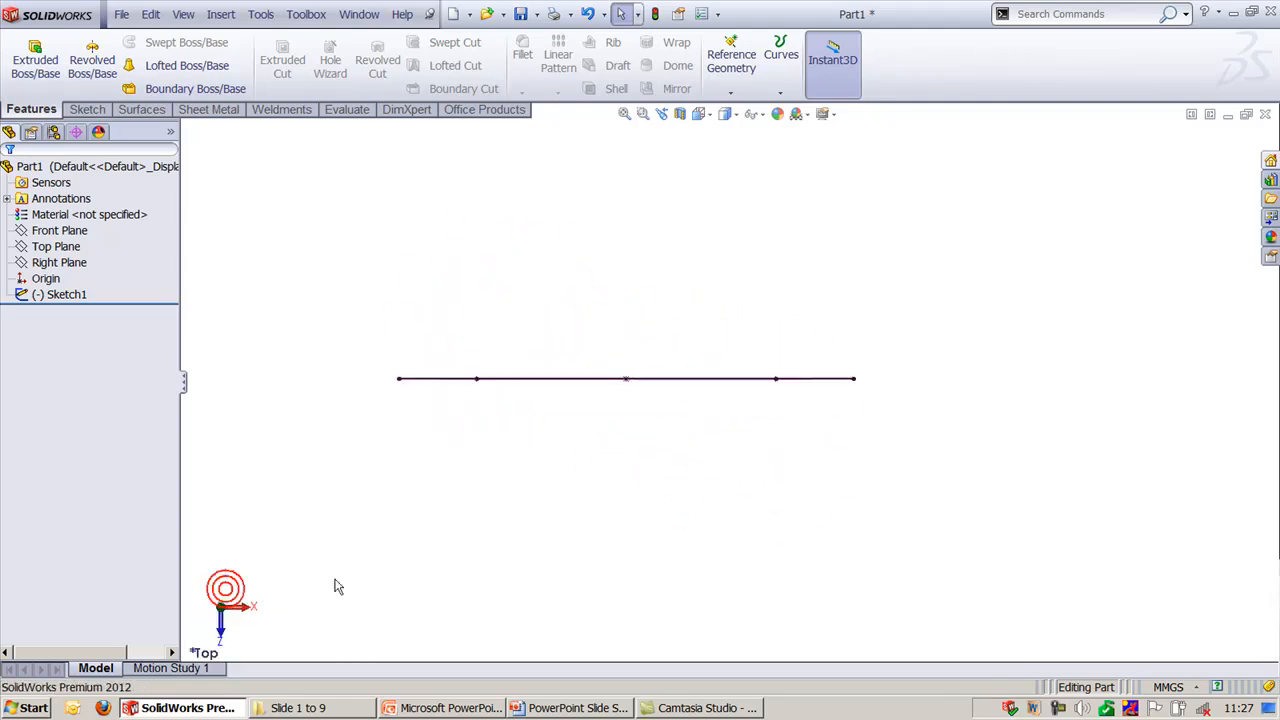
pyautogui.press('space')
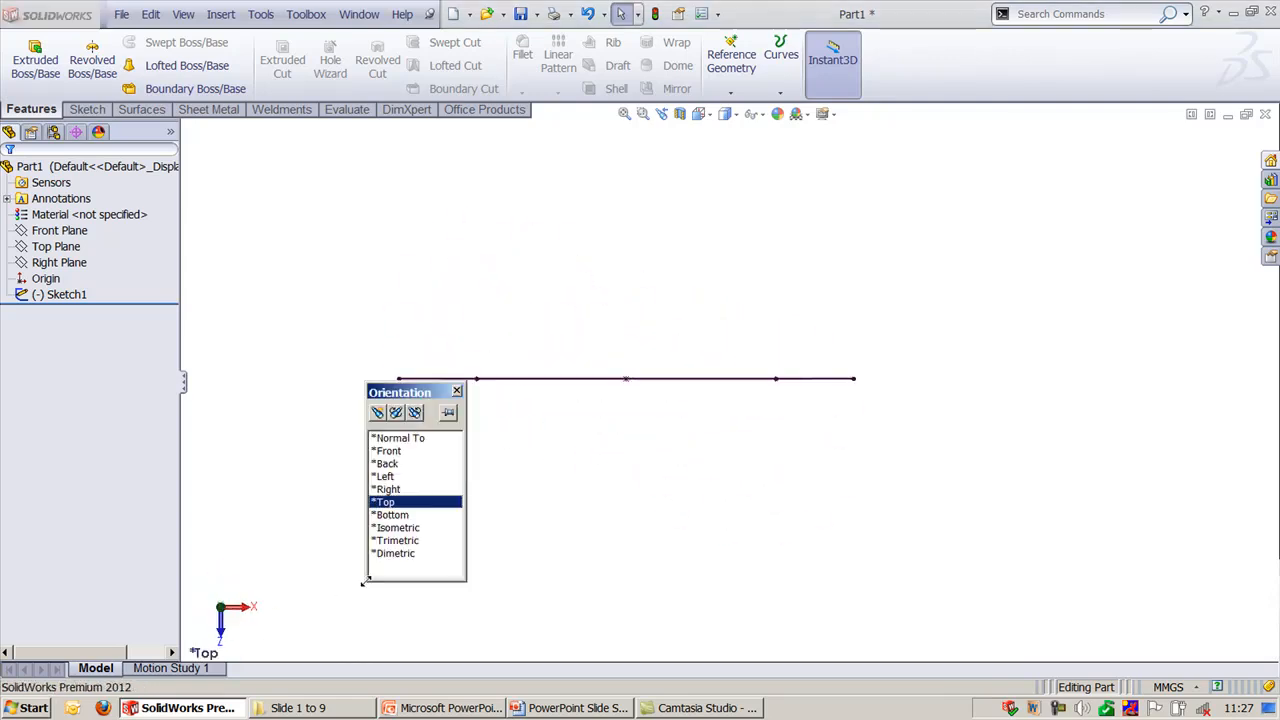
pyautogui.moveTo(405, 400); pyautogui.dragTo(1136, 456)
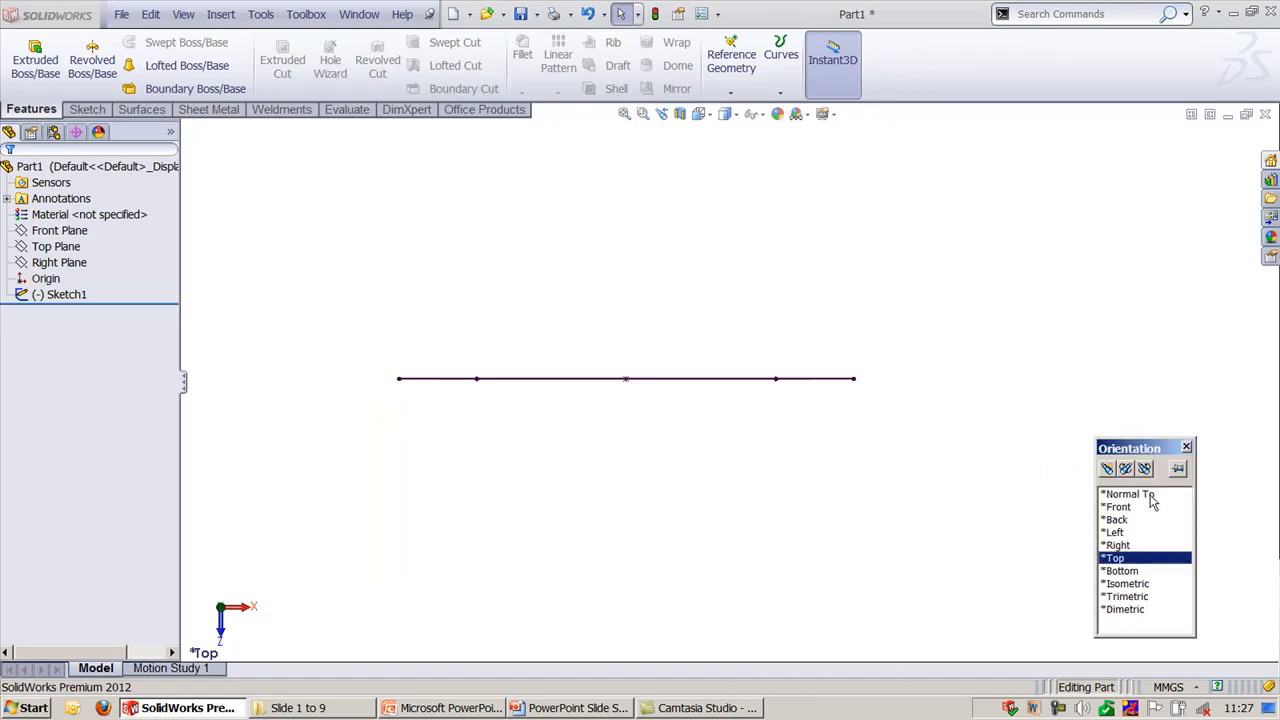
pyautogui.click(1179, 470)
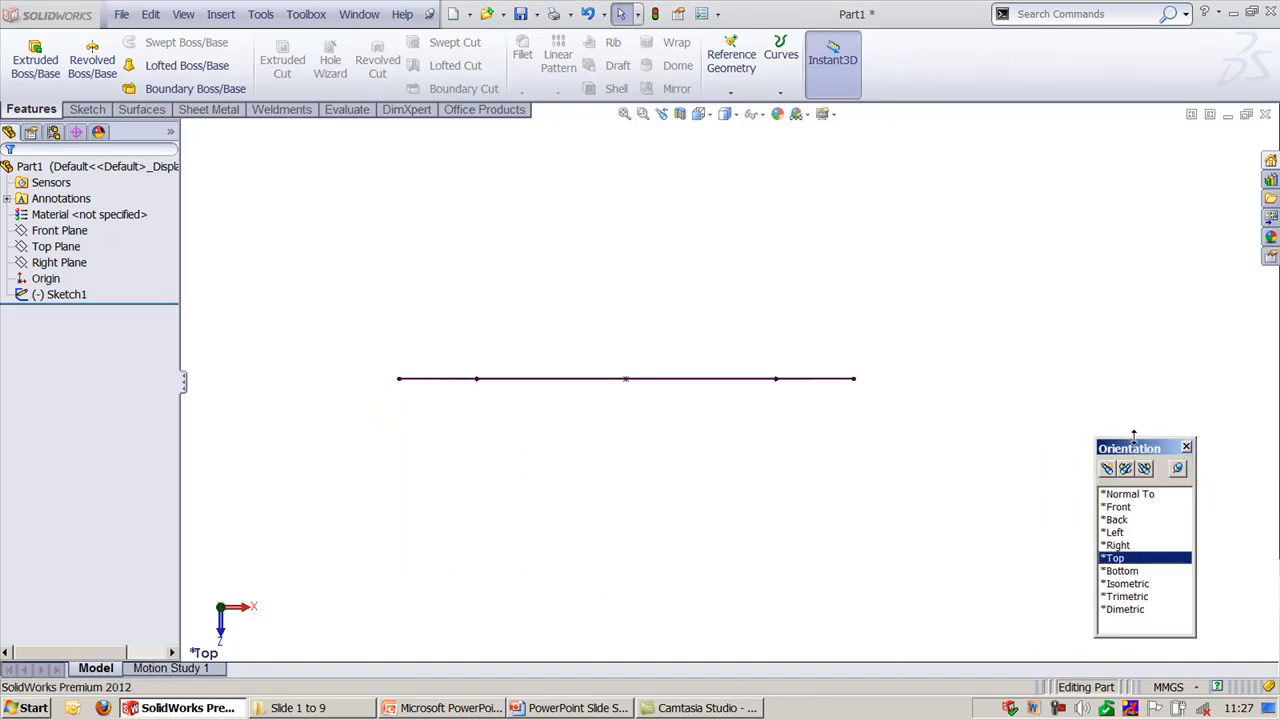
# - Compare the Isometric, Trimetric, Dimetric and Front orientations, and return to the Isometric view
pyautogui.click(1128, 583)
pyautogui.click(1127, 597)
pyautogui.click(1126, 609)
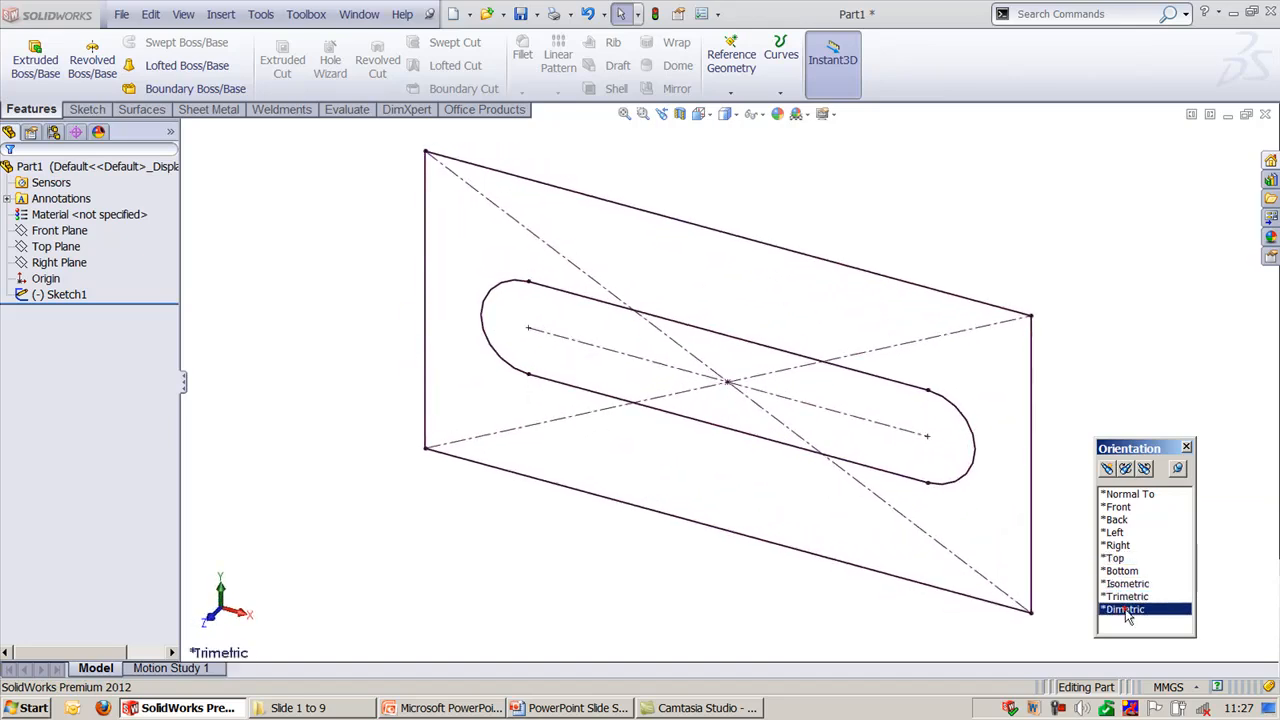
pyautogui.click(1117, 508)
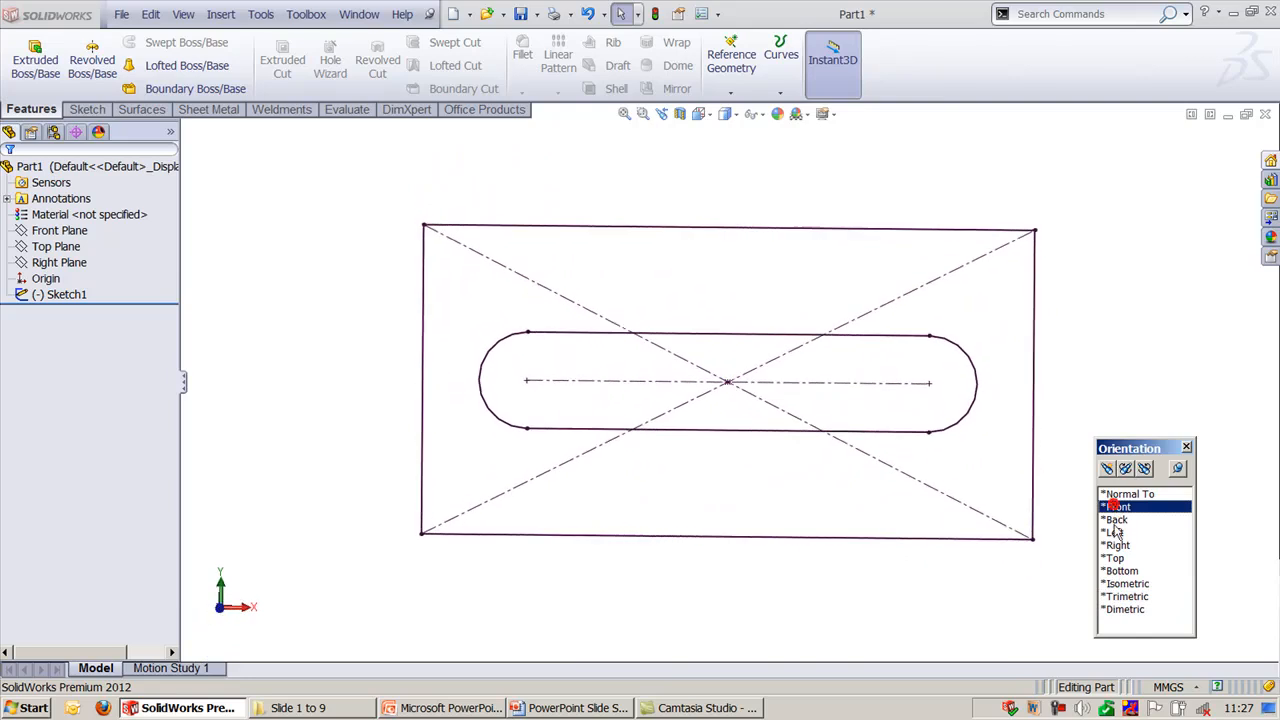
pyautogui.click(1128, 584)
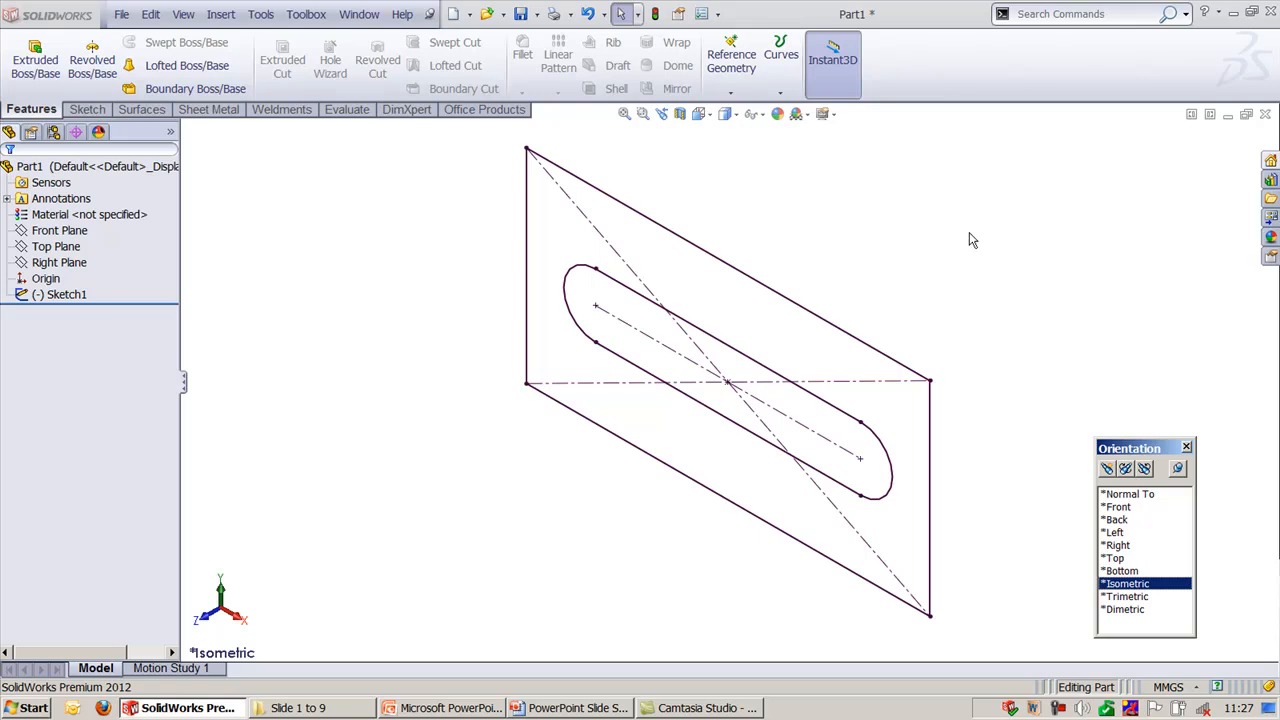
# - Extrude the rectangle-and-slot sketch as a Blind boss to a depth of 50 mm
pyautogui.click(30, 68)
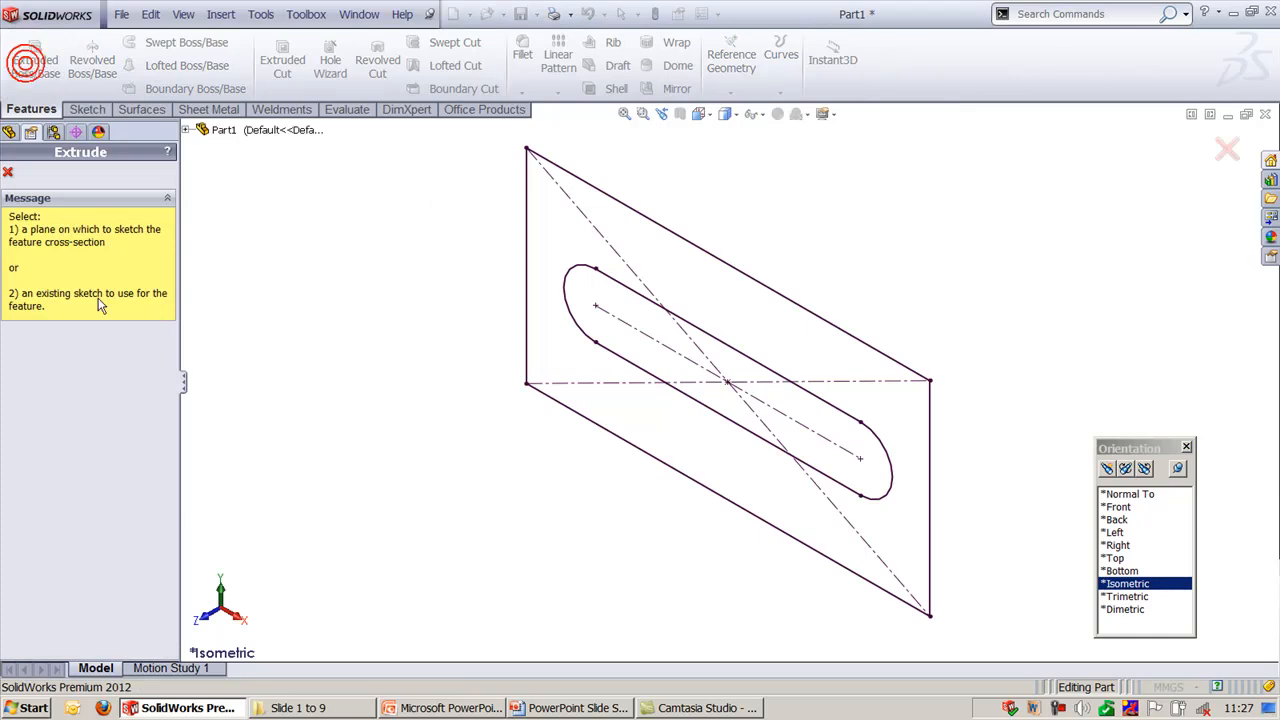
pyautogui.click(672, 231)
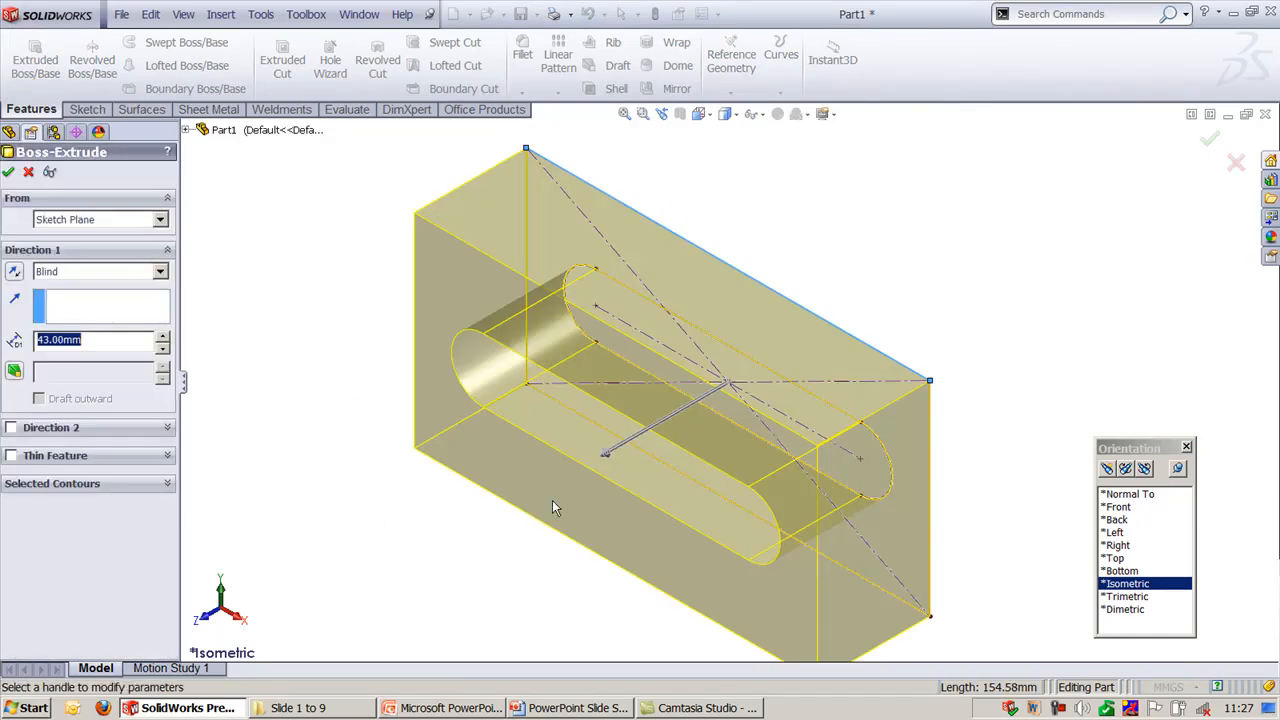
pyautogui.click(600, 460)
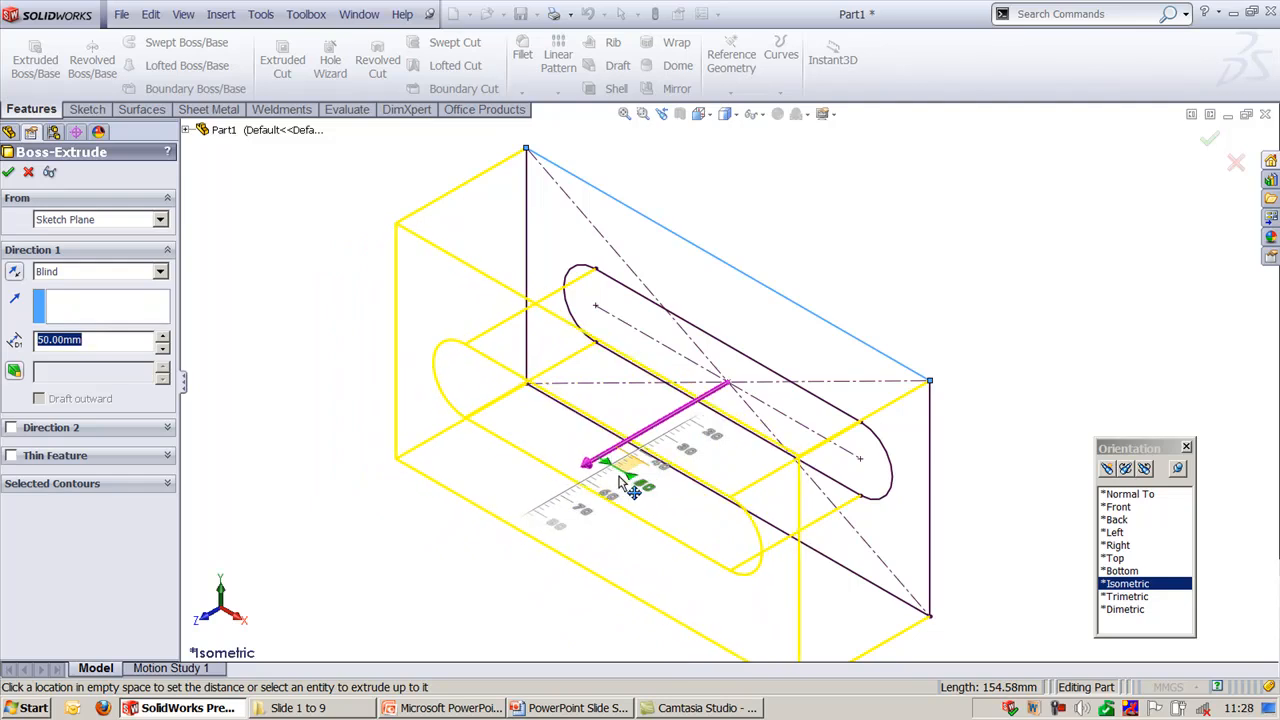
pyautogui.click(630, 490)
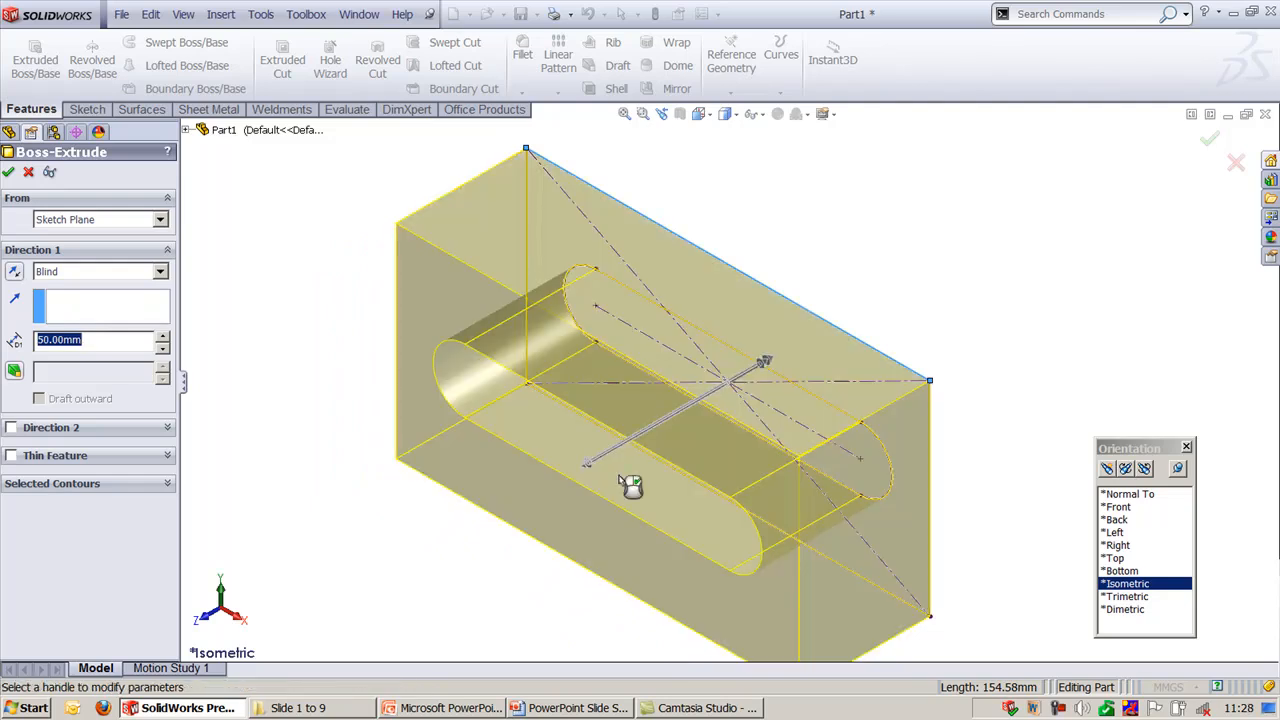
pyautogui.rightClick(630, 485)
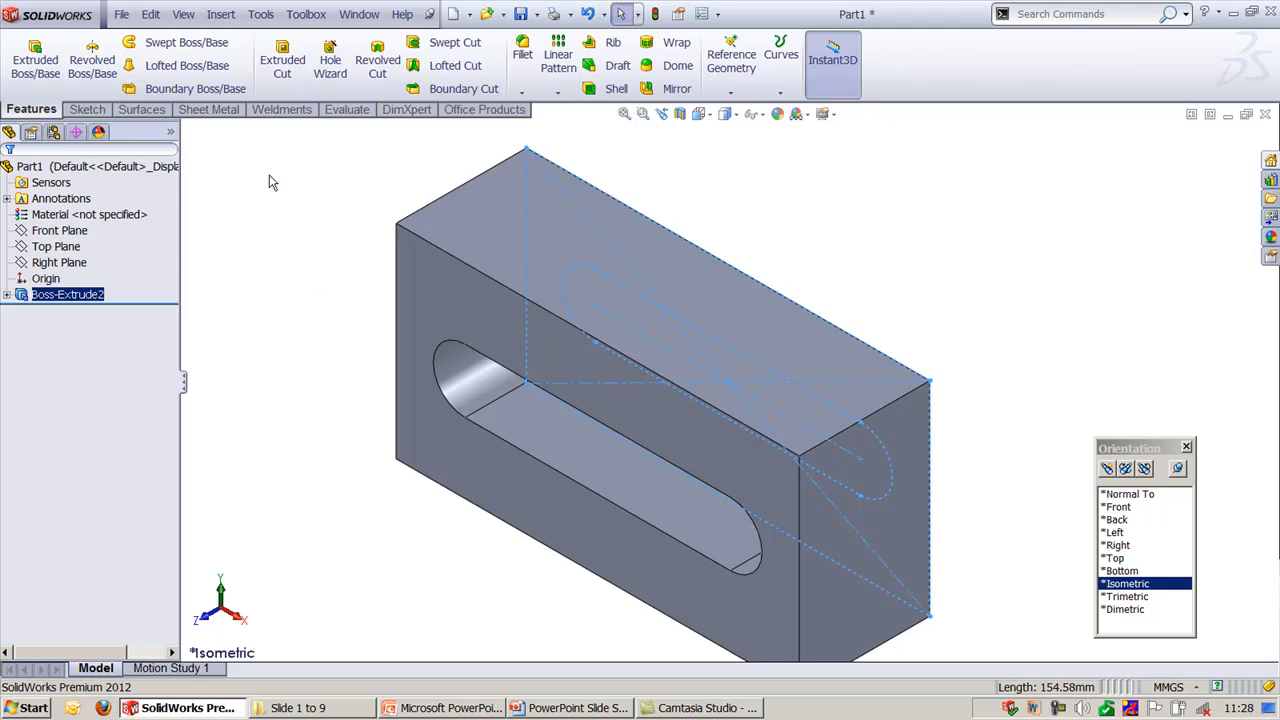
# - Deselect the extrusion, zoom out to show the whole block and close the Orientation dialog
pyautogui.click(303, 16)
pyautogui.click(935, 260)
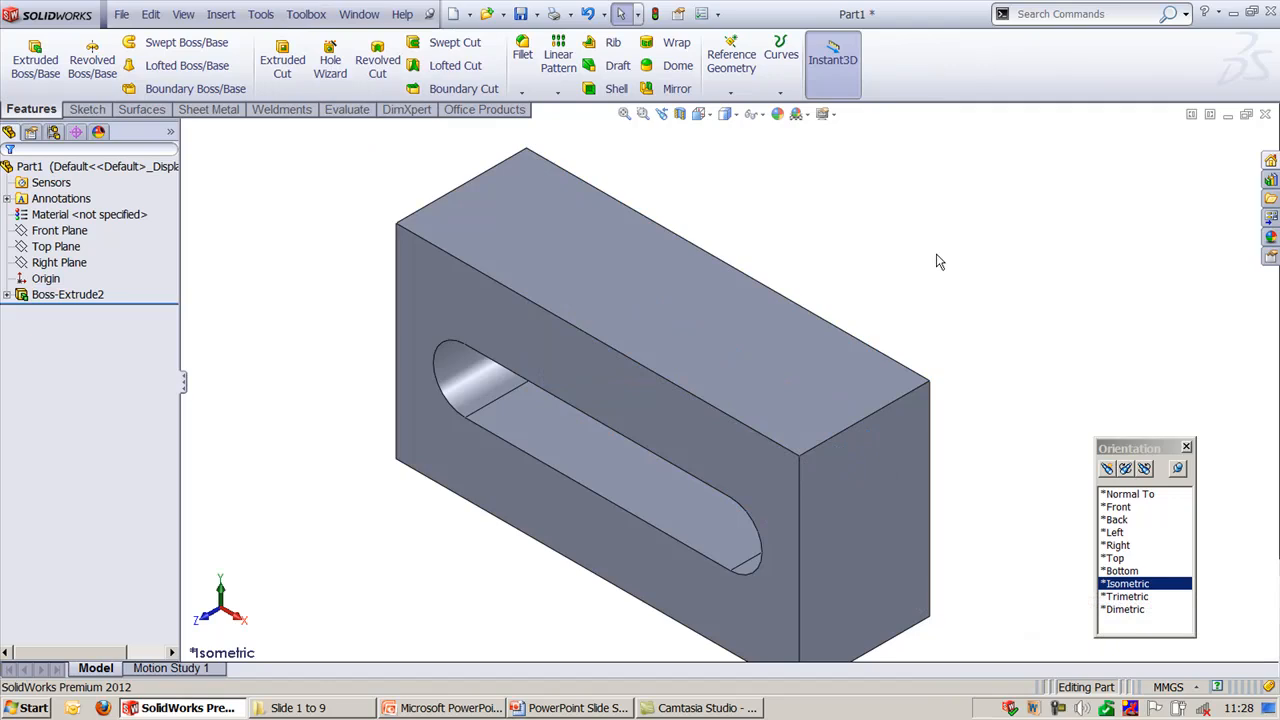
pyautogui.press('z')
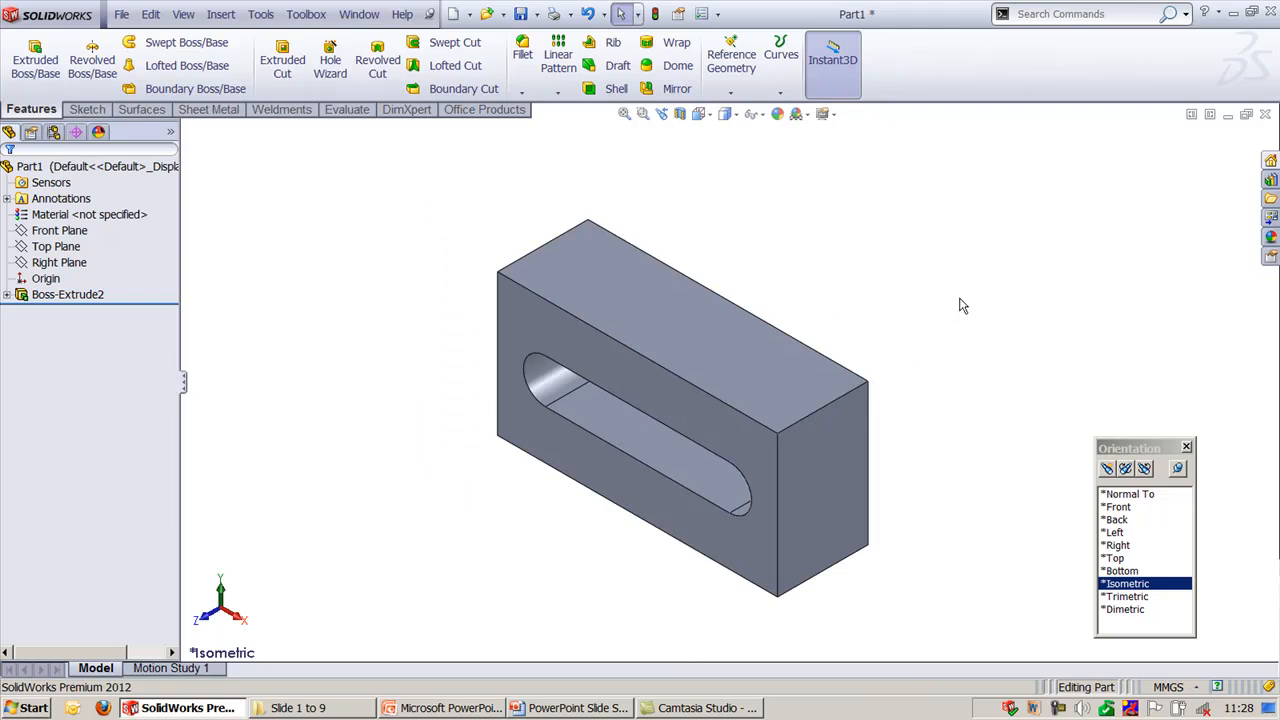
pyautogui.click(1188, 449)
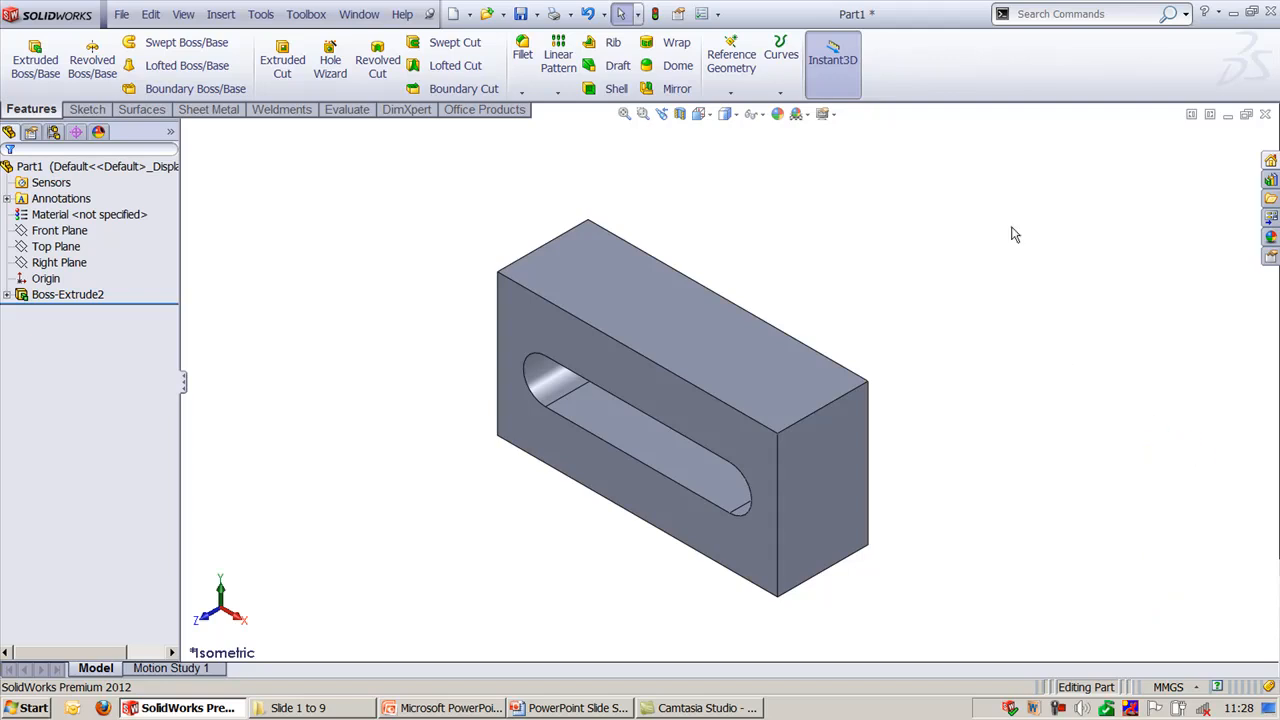
# - Open the keyboard shortcut customization, reposition its dialog to show the whole list, and select the File category's New command
pyautogui.rightClick(946, 84)
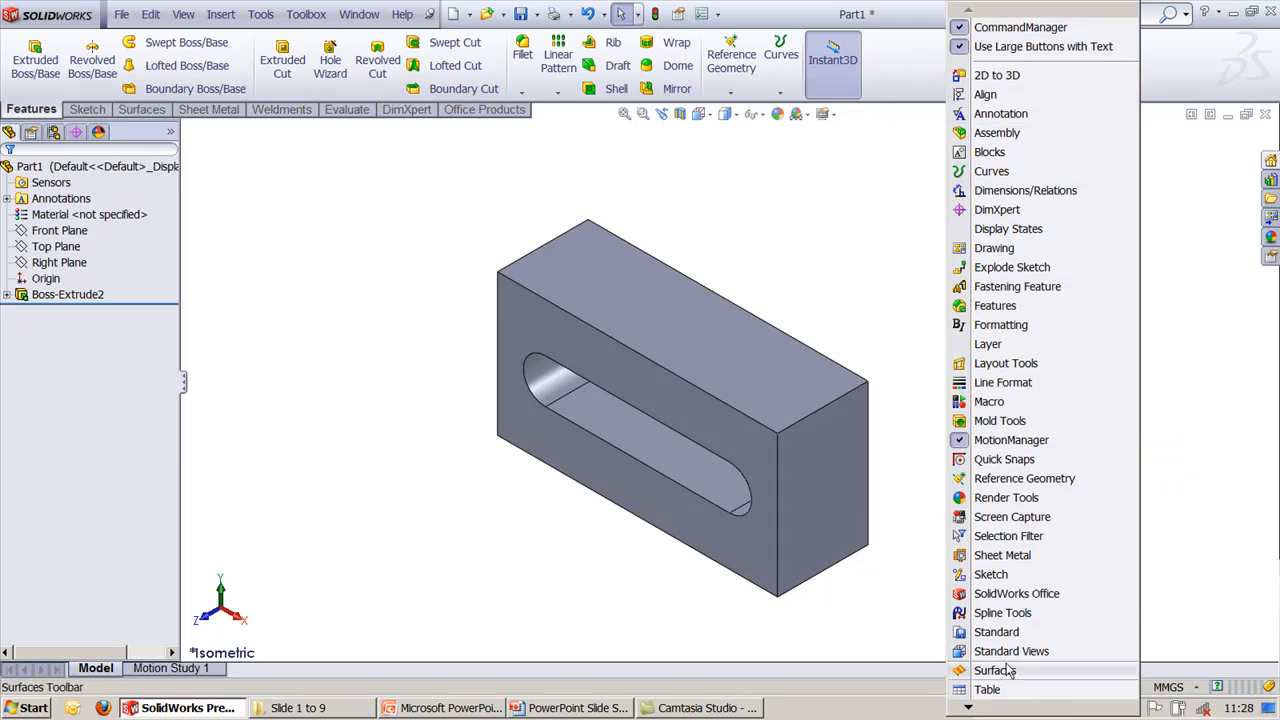
pyautogui.moveTo(1008, 710)
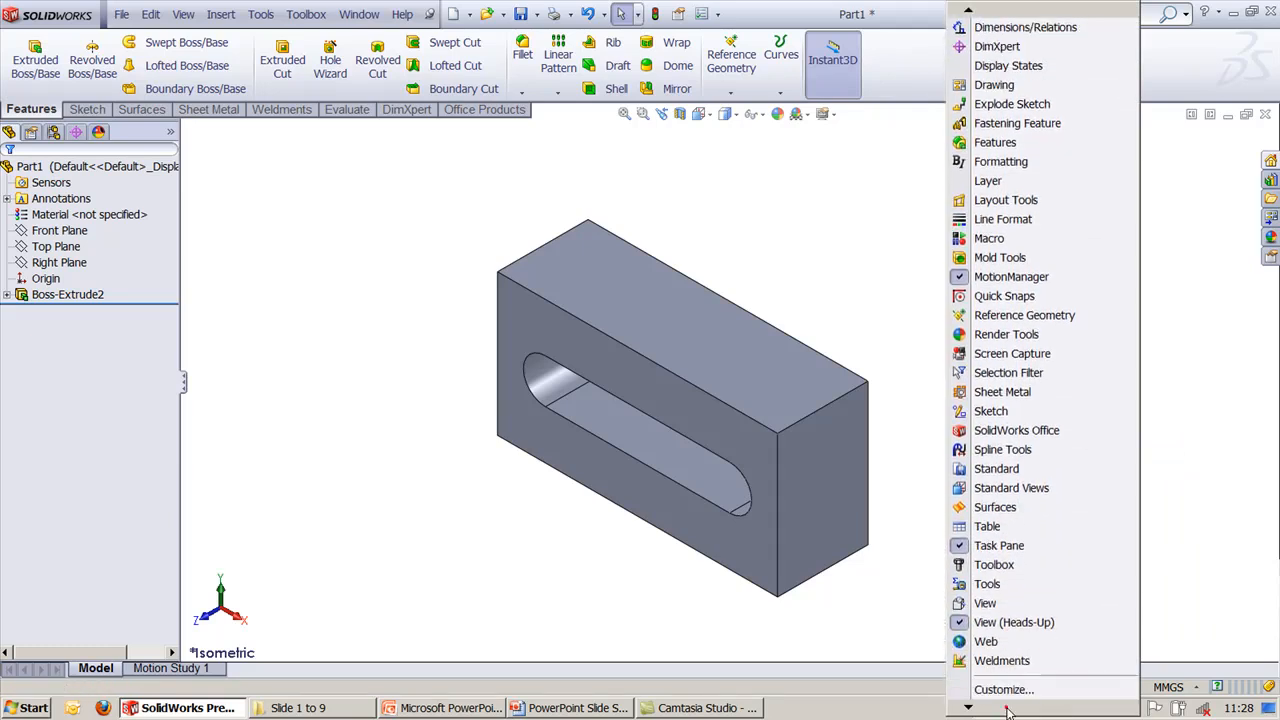
pyautogui.click(1010, 651)
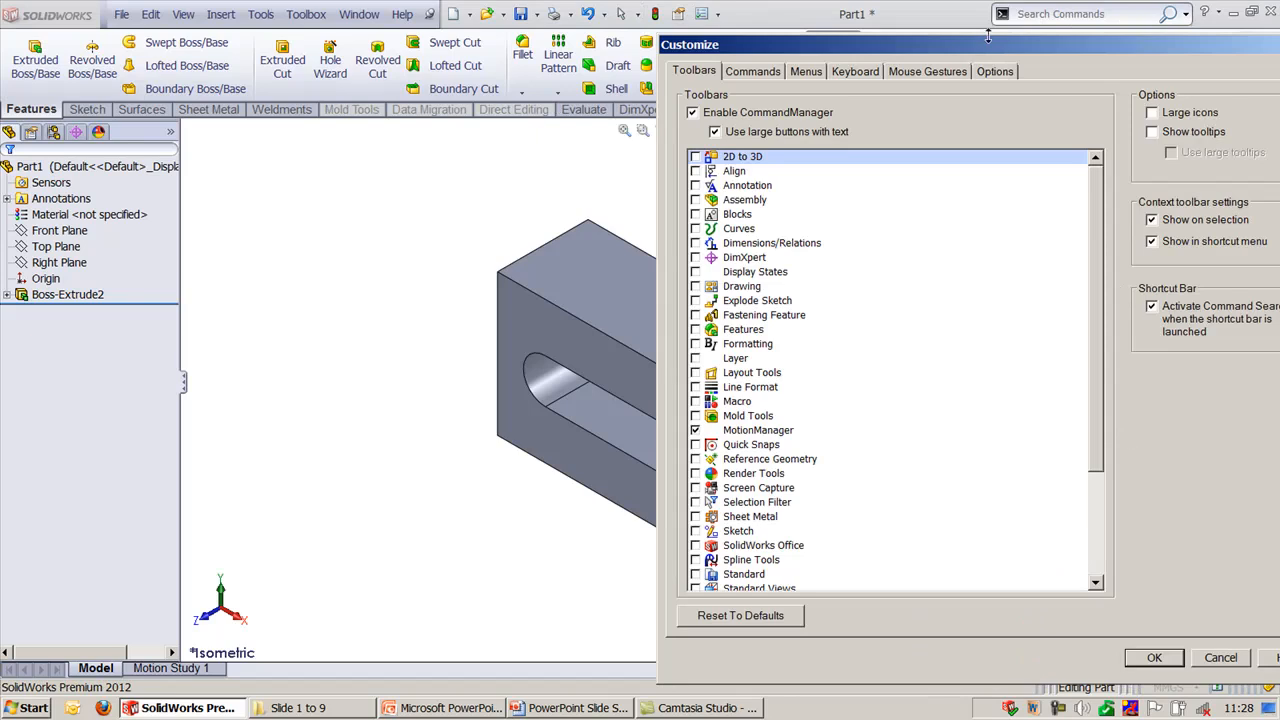
pyautogui.click(860, 71)
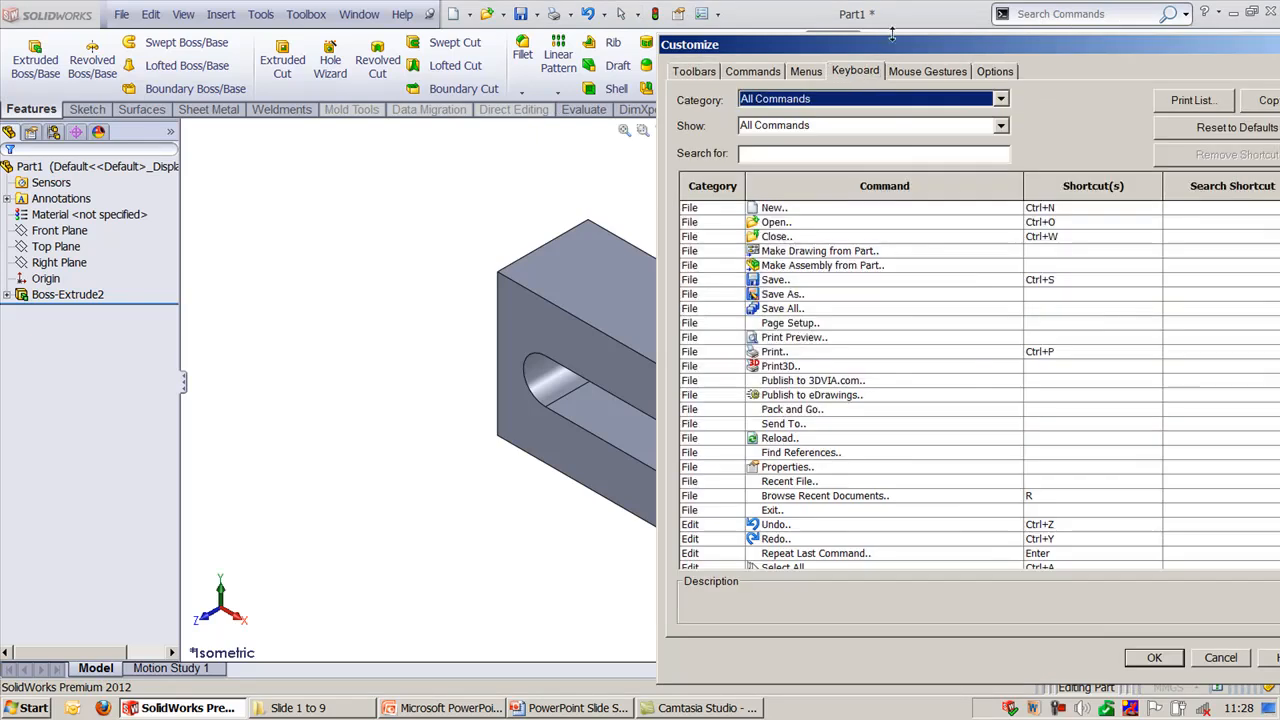
pyautogui.moveTo(897, 52); pyautogui.dragTo(690, 27)
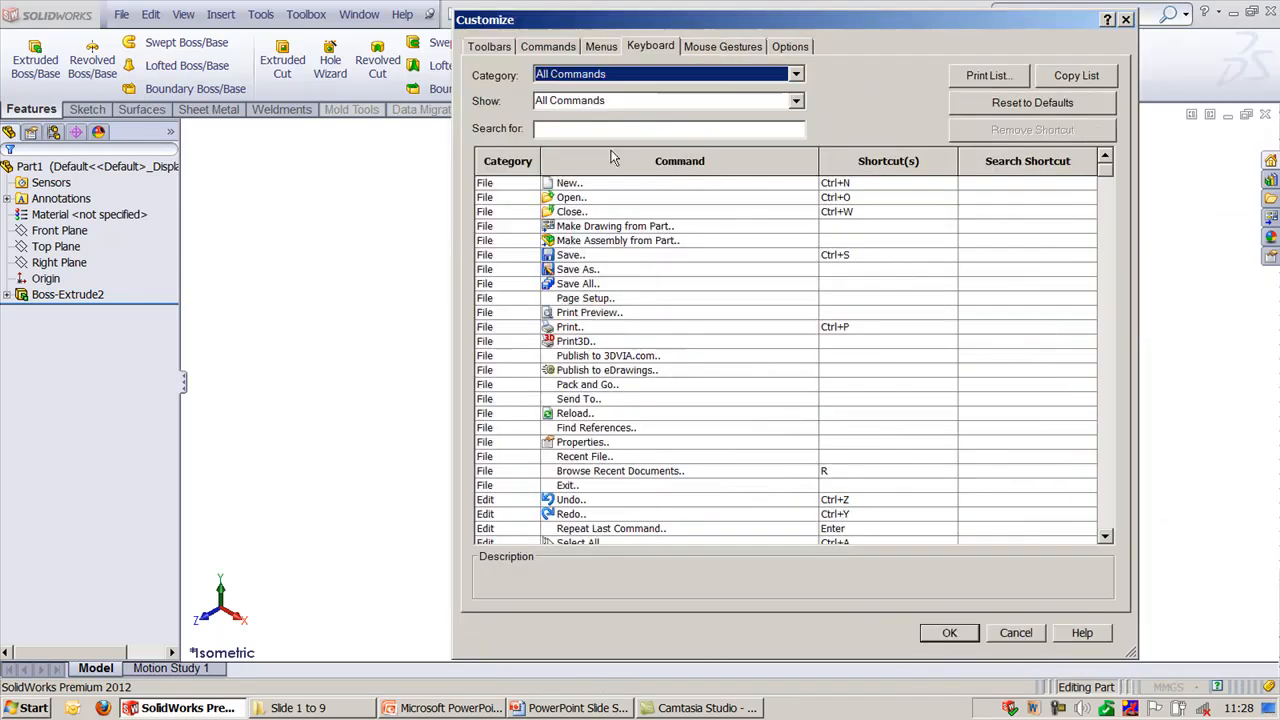
pyautogui.click(558, 129)
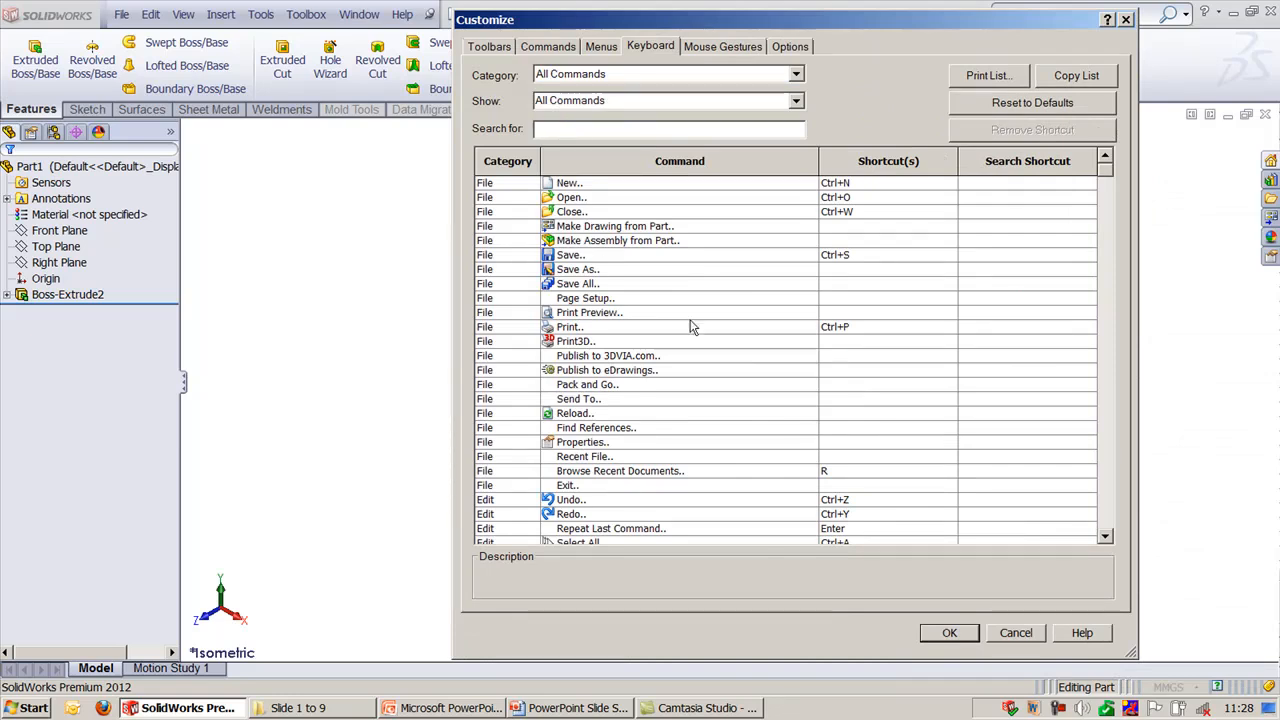
pyautogui.click(587, 184)
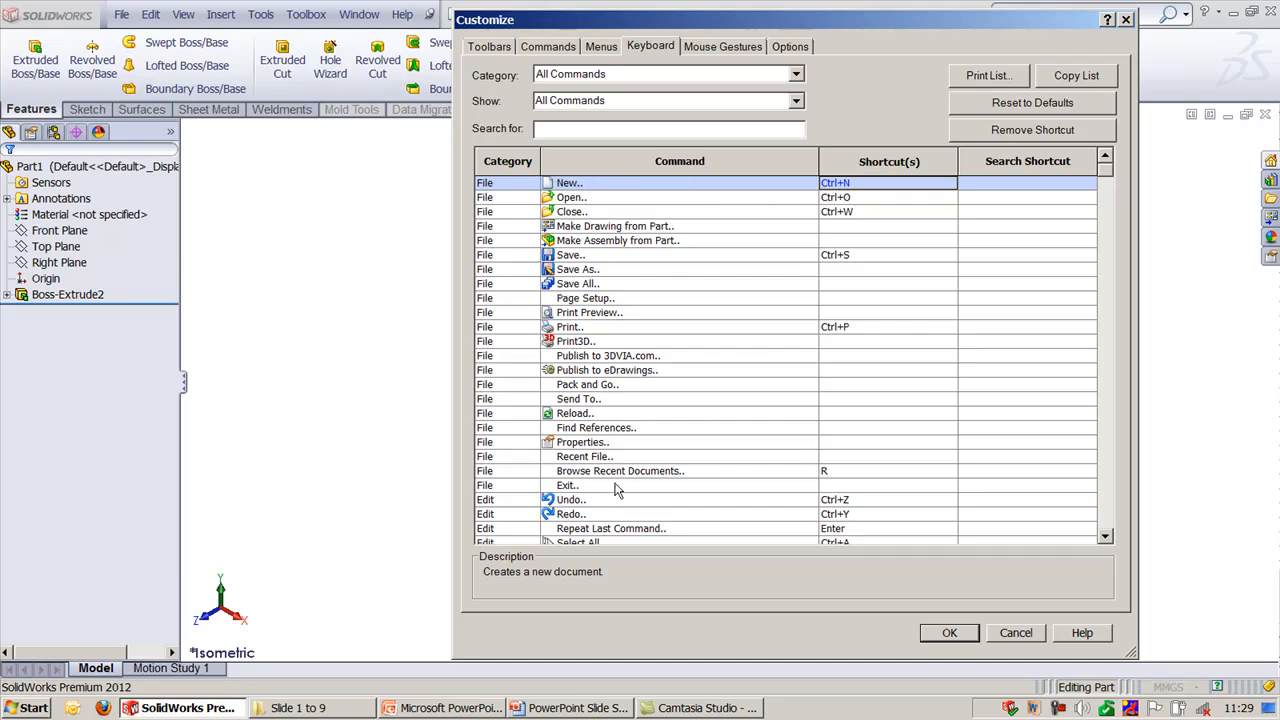
# - Search the shortcut list for "circle" and select the Circle sketch command
pyautogui.click(606, 129)
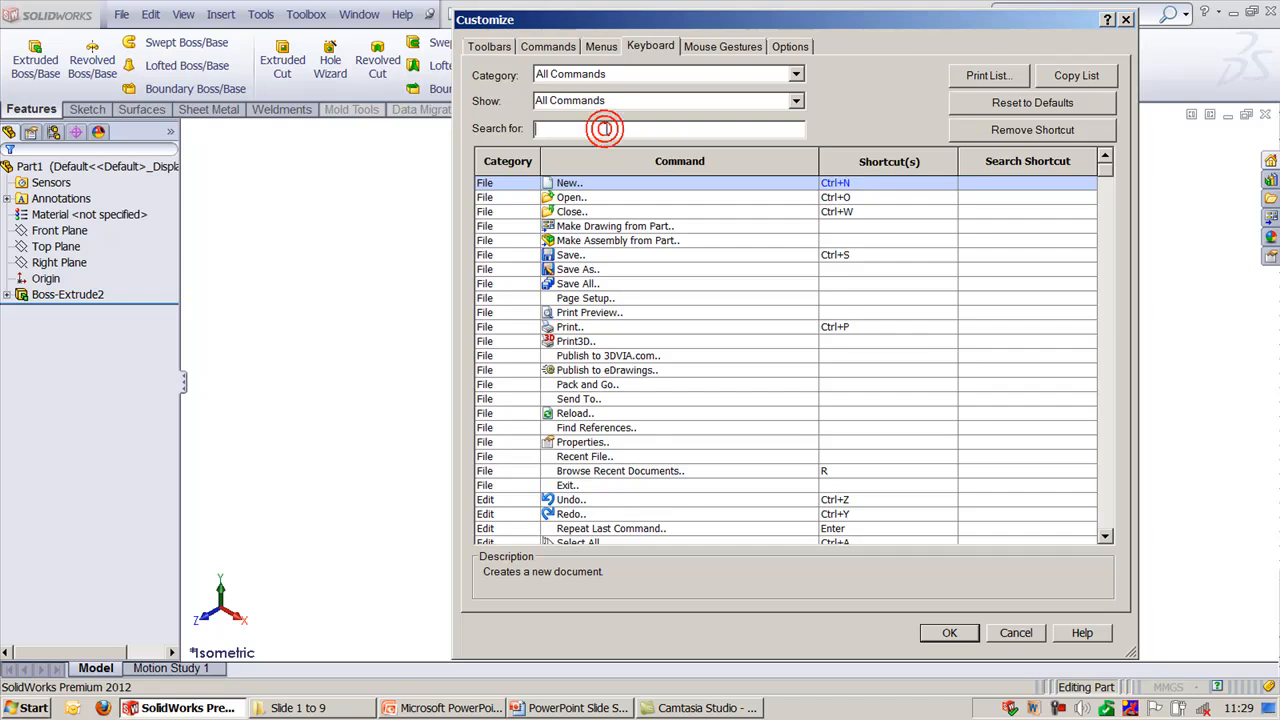
pyautogui.write('circle')
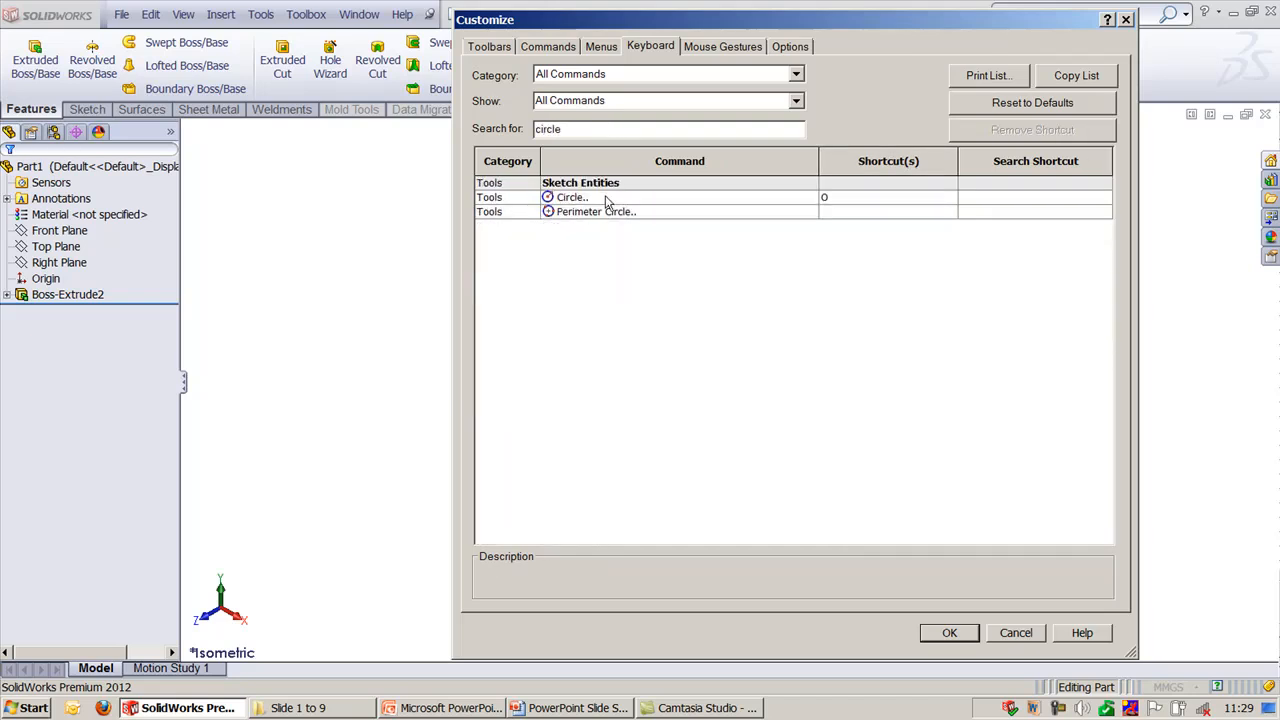
pyautogui.click(605, 199)
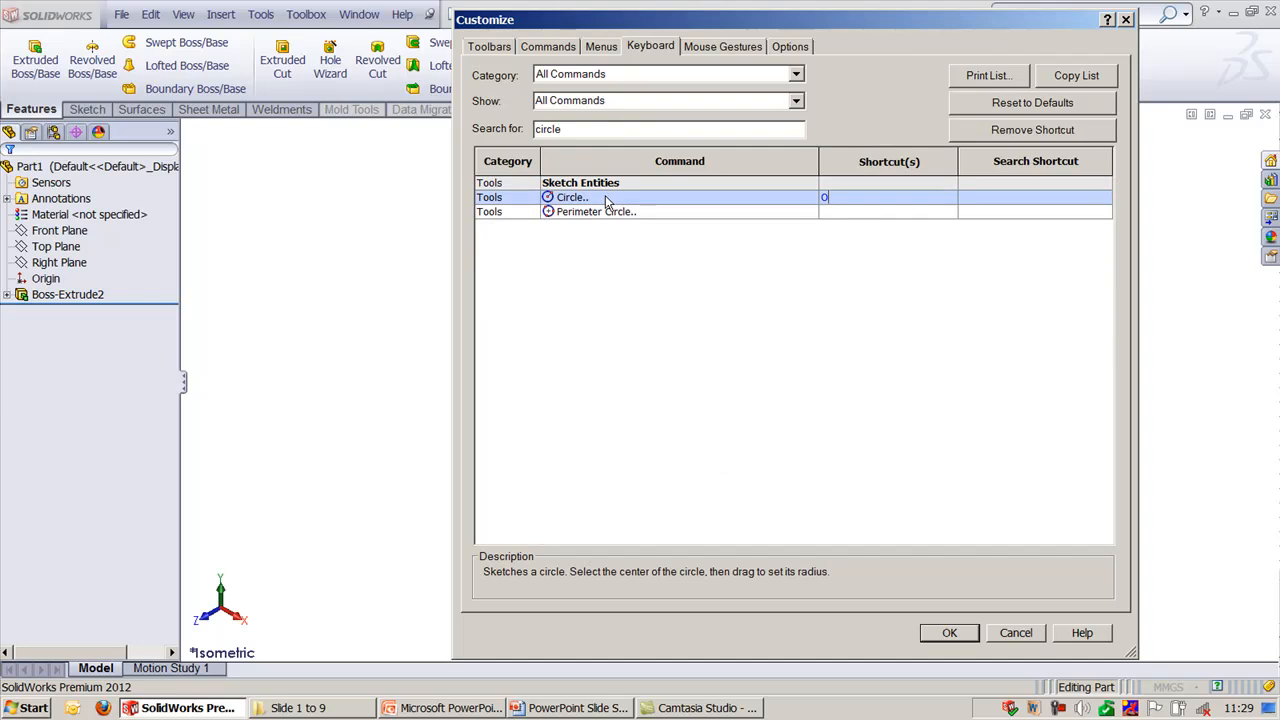
# - Assign the Ctrl+H shortcut to the Perimeter Circle command, leaving Ctrl+O assigned to File Open, and apply the customization
pyautogui.click(735, 214)
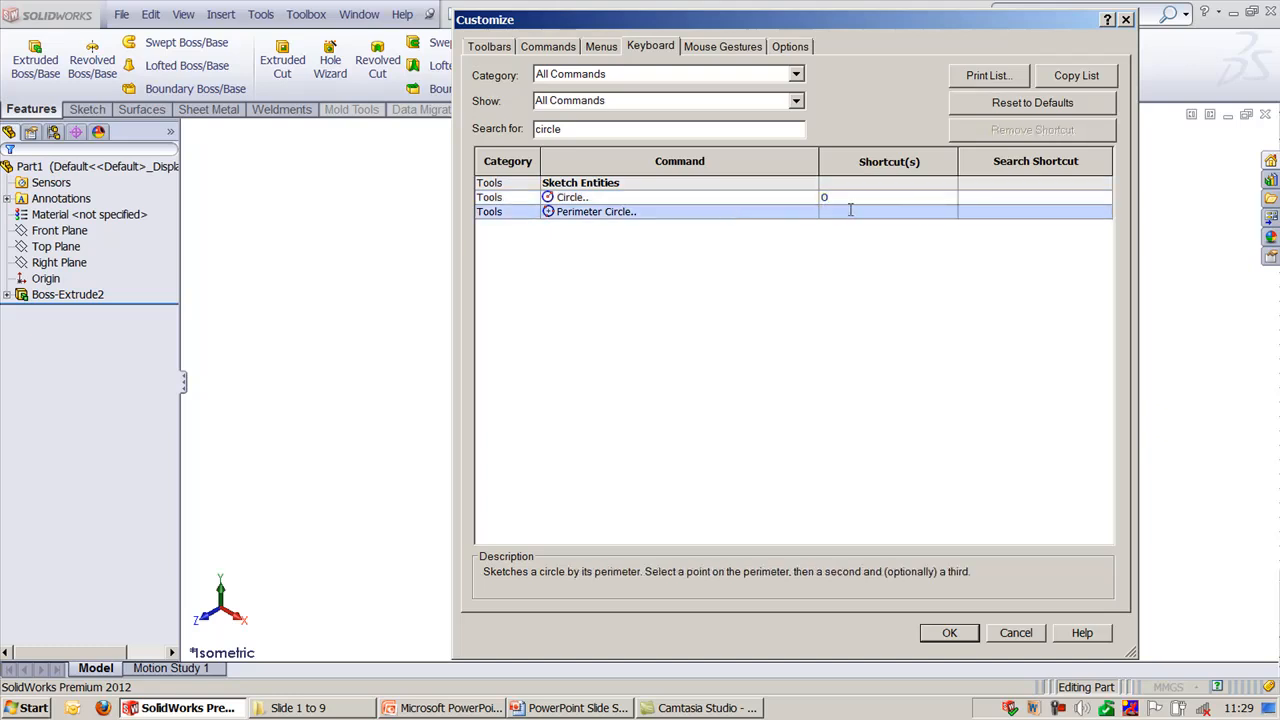
pyautogui.hotkey('ctrl', 'alt')
pyautogui.hotkey('ctrl', 'o')
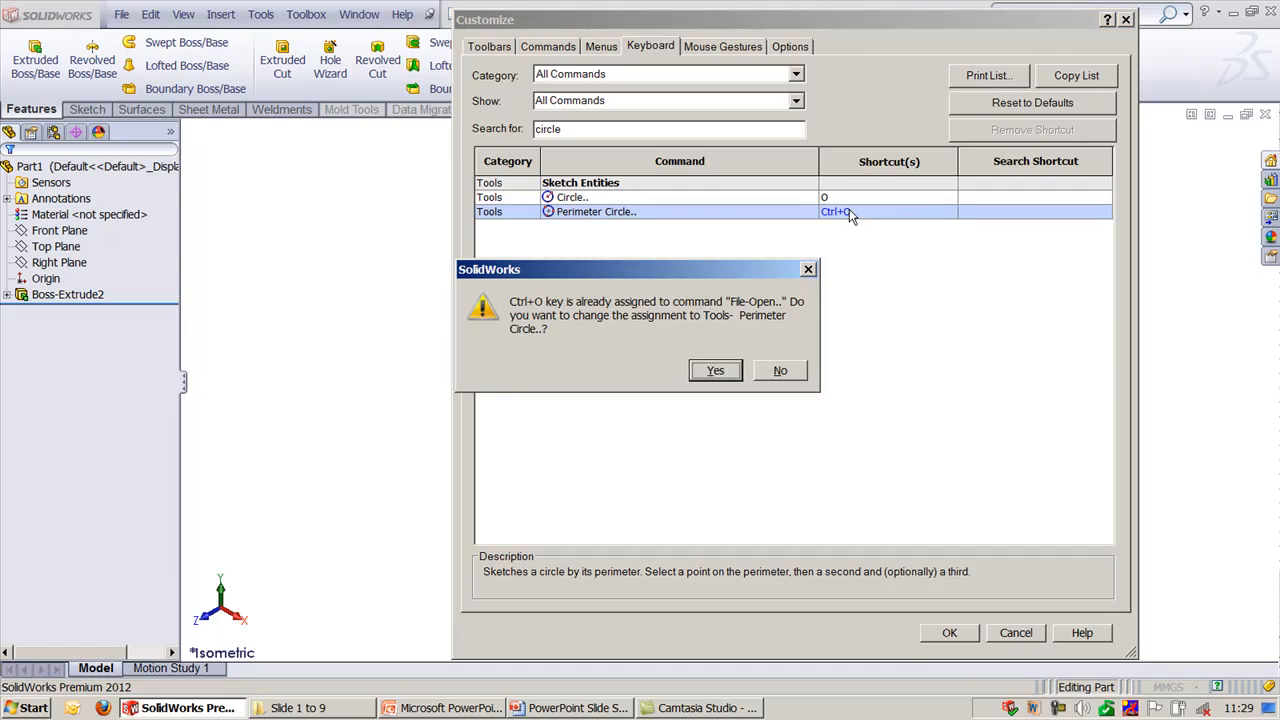
pyautogui.click(779, 372)
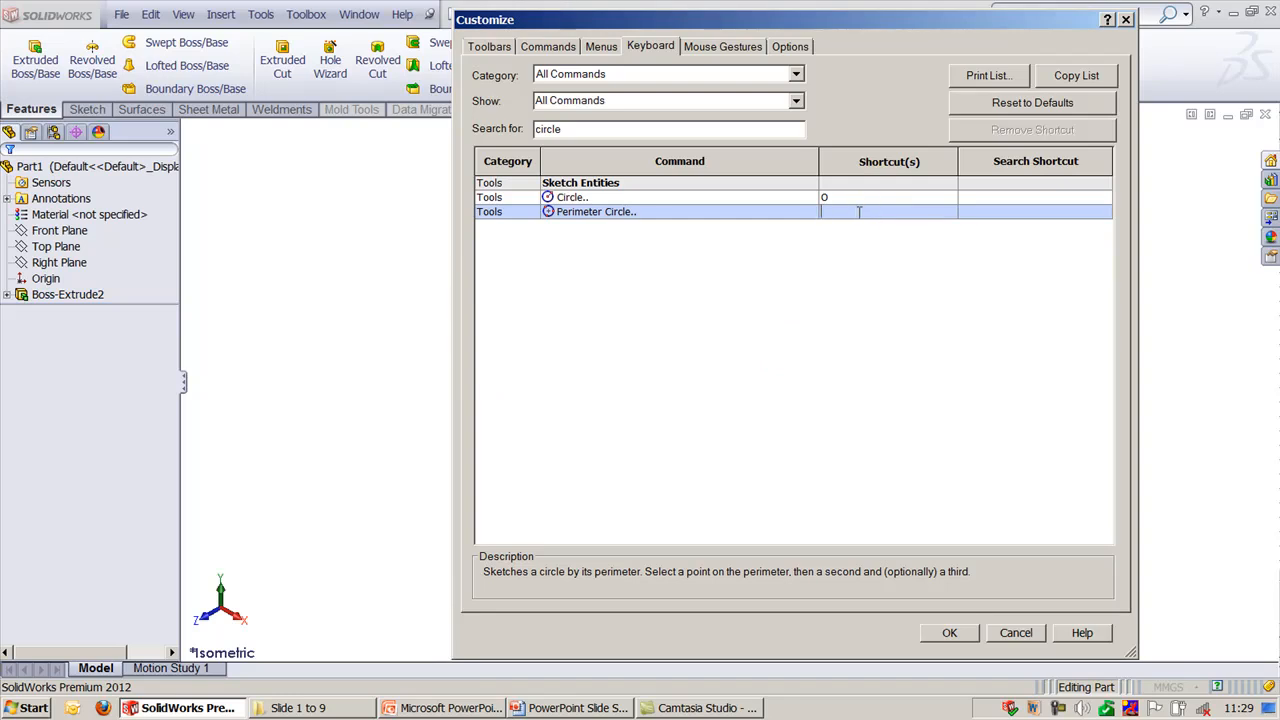
pyautogui.hotkey('ctrl', 'h')
pyautogui.click(950, 633)
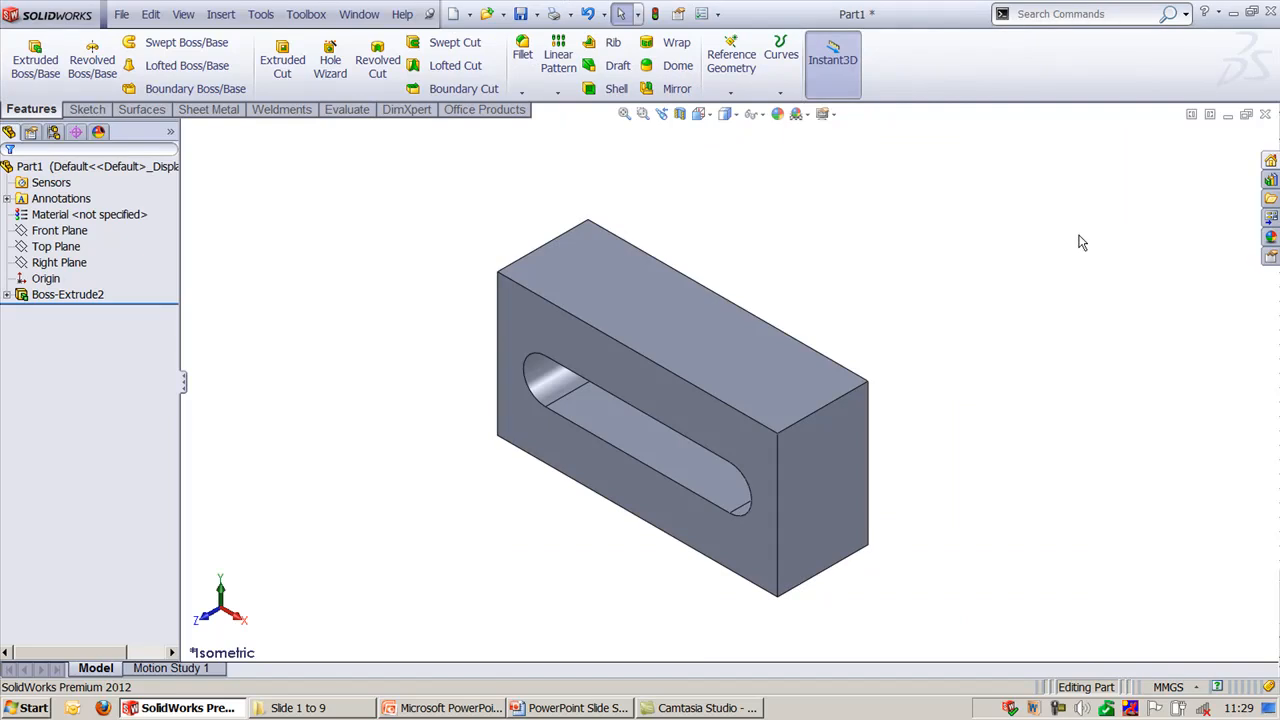
# - Sketch a perimeter circle of about 62 mm radius on the block's upper face through its two right-end corners, and exit the sketch
pyautogui.press('l')
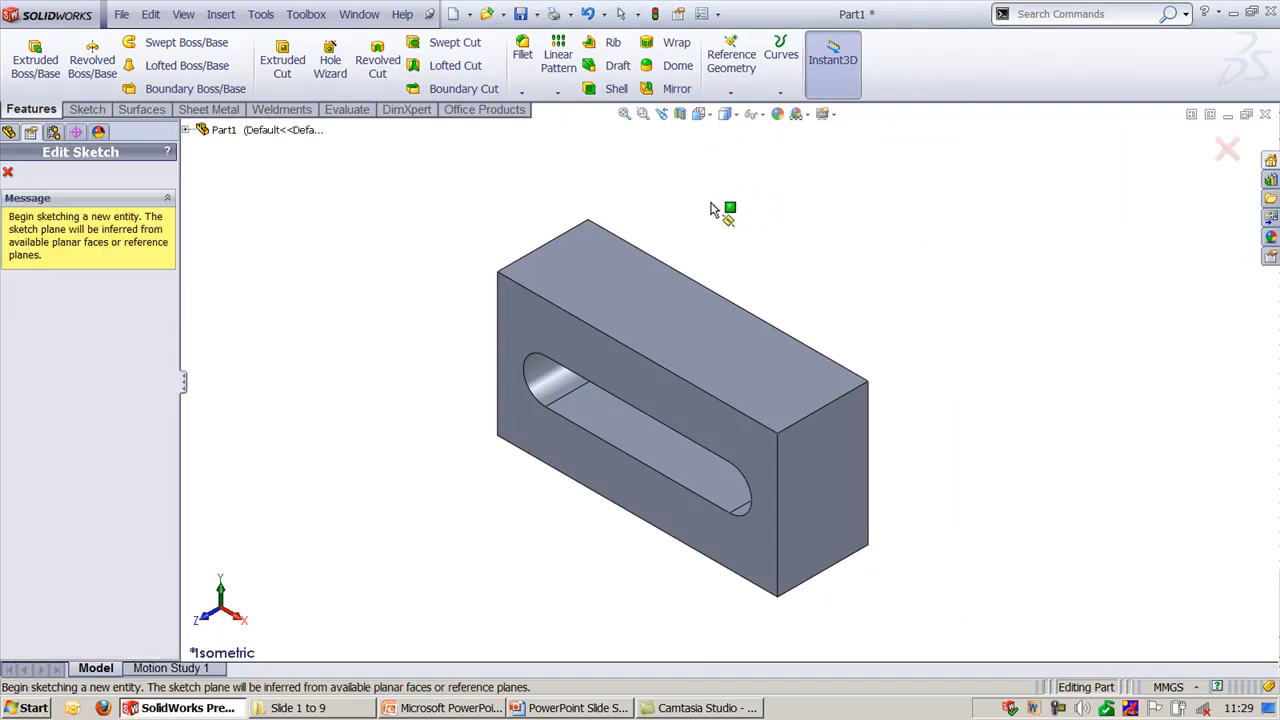
pyautogui.click(632, 280)
pyautogui.click(629, 272)
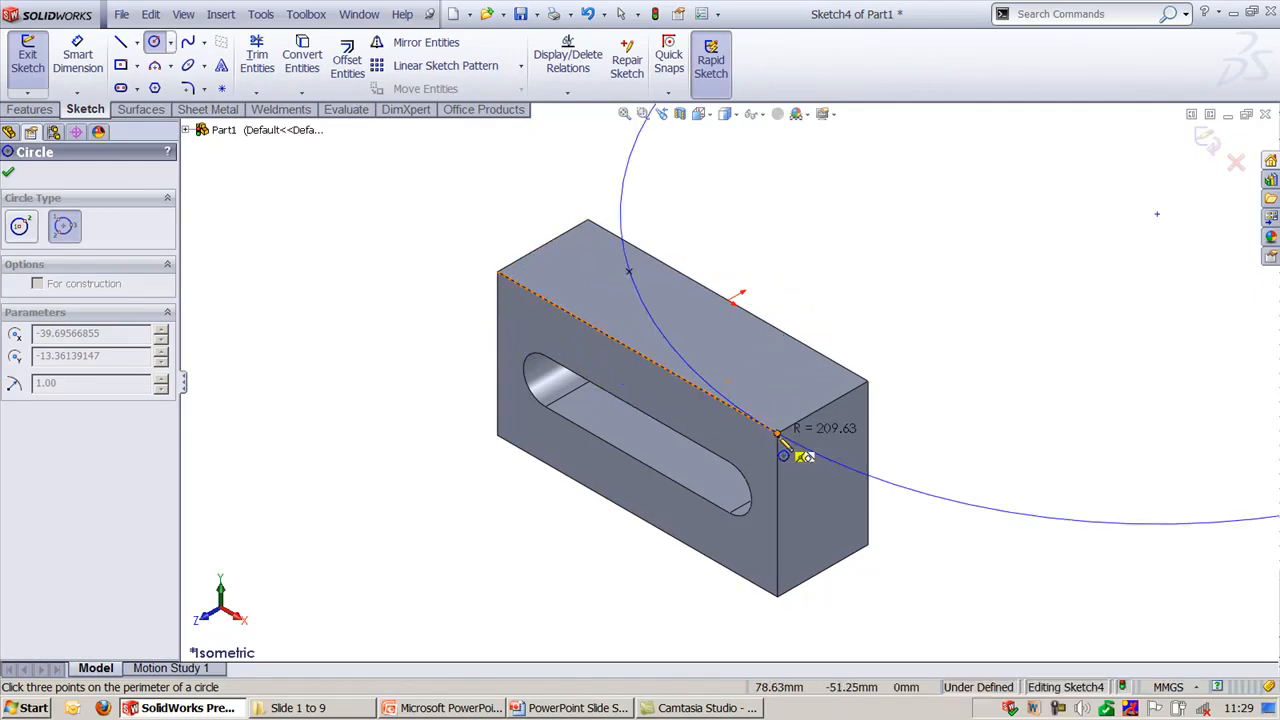
pyautogui.click(868, 389)
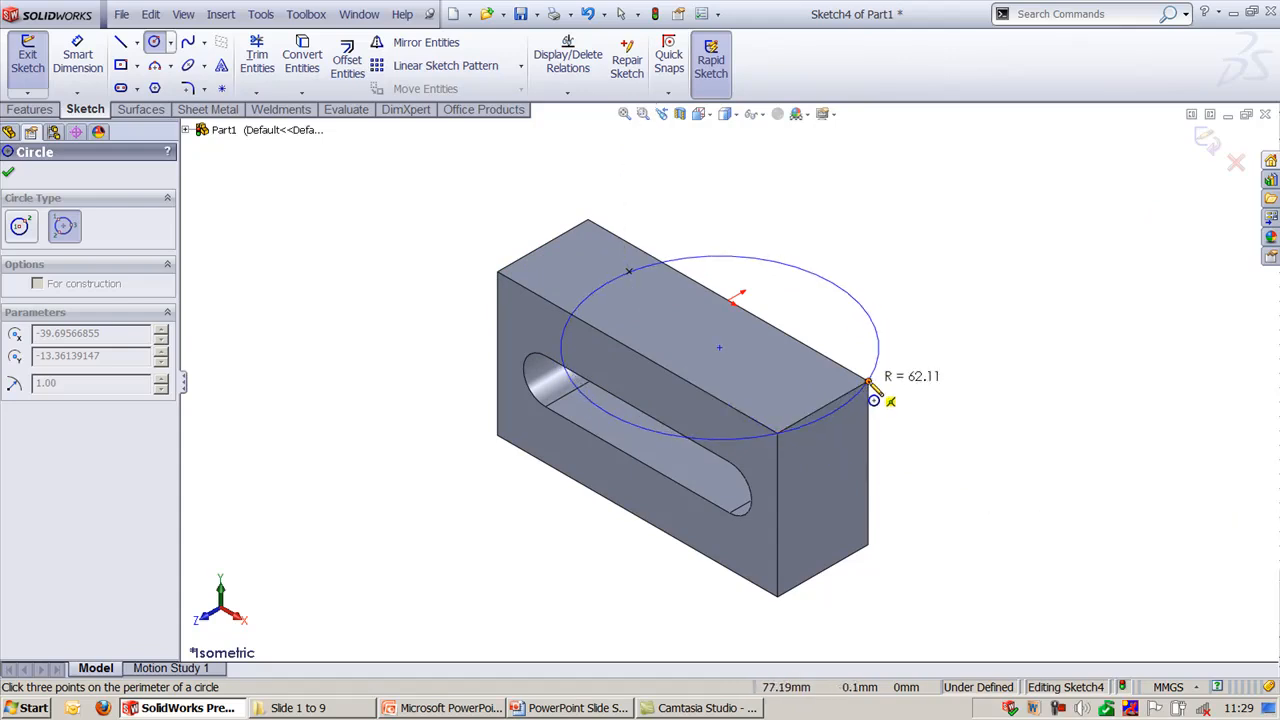
pyautogui.click(872, 395)
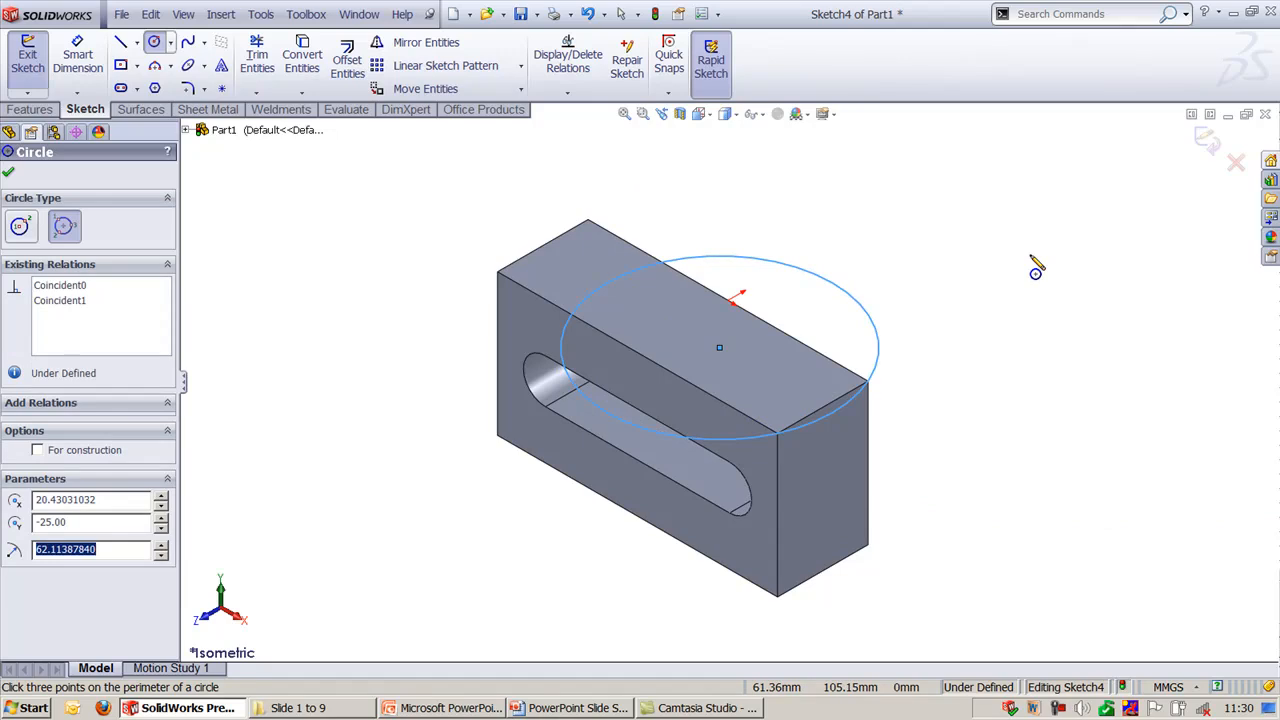
pyautogui.press('Escape')
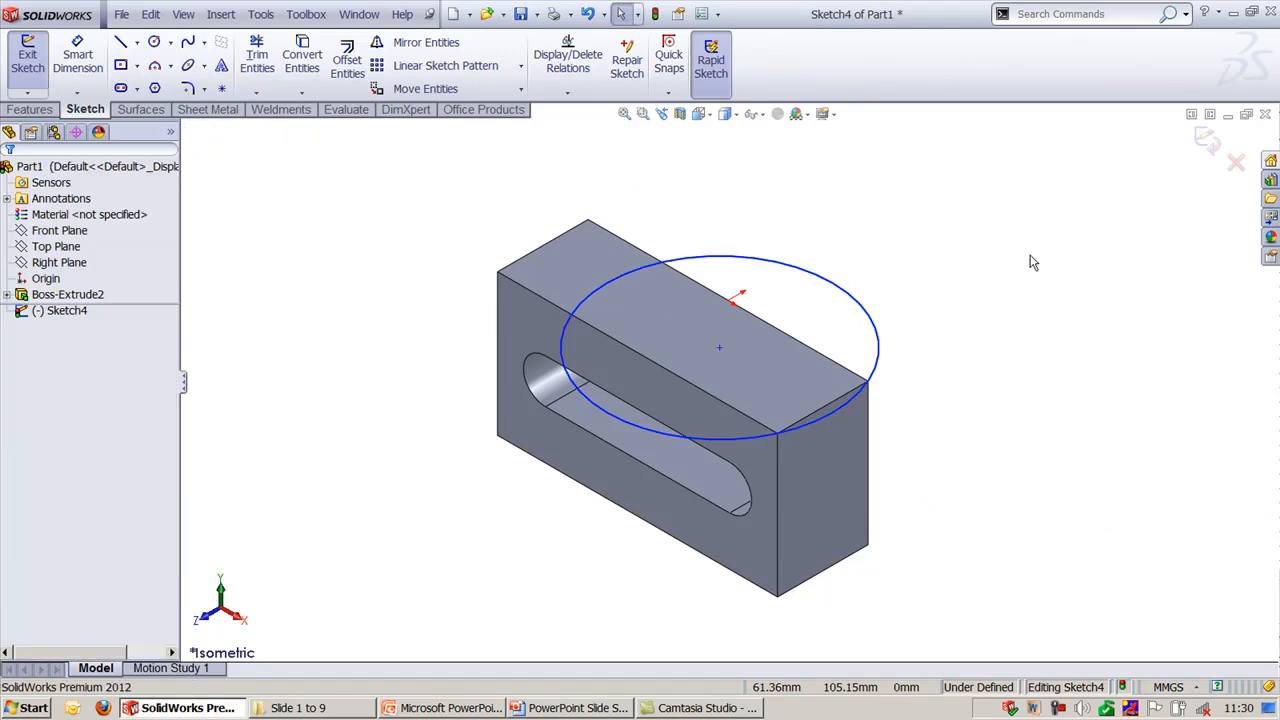
pyautogui.click(1206, 143)
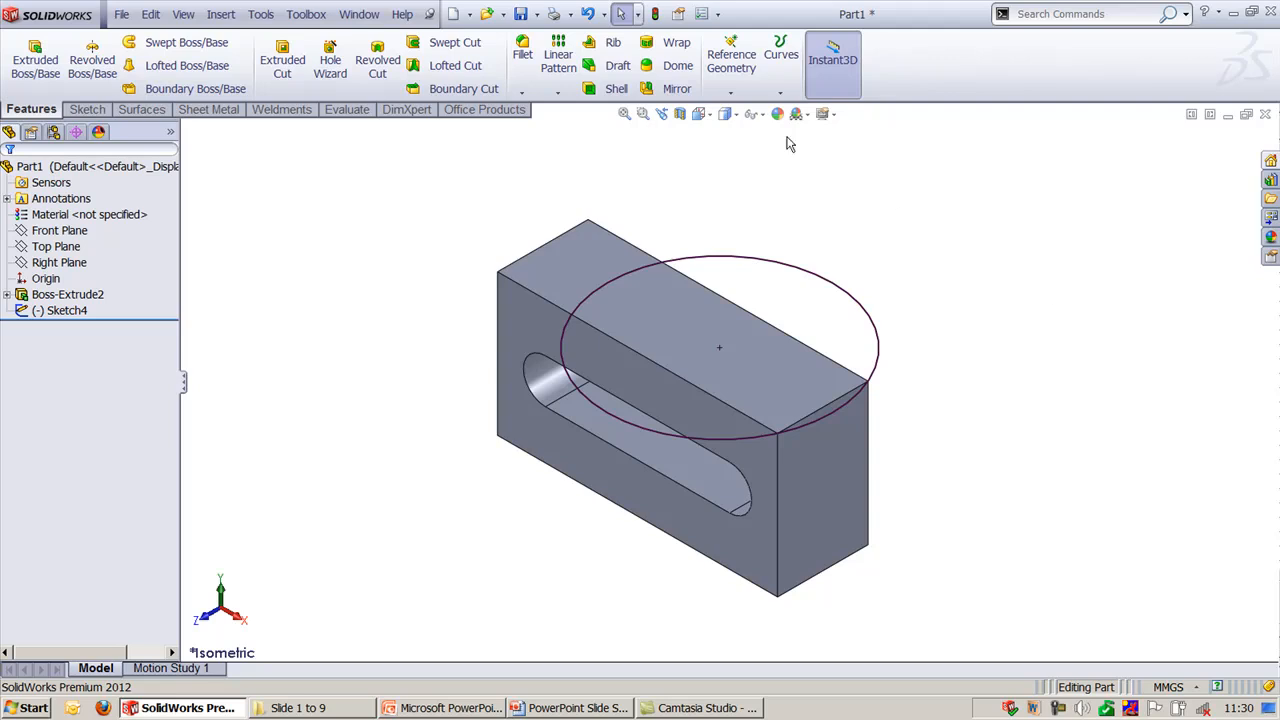
# - Display the part in four viewports, reposition the linked Top, Front and Right views, and orbit the Trimetric view
pyautogui.click(708, 116)
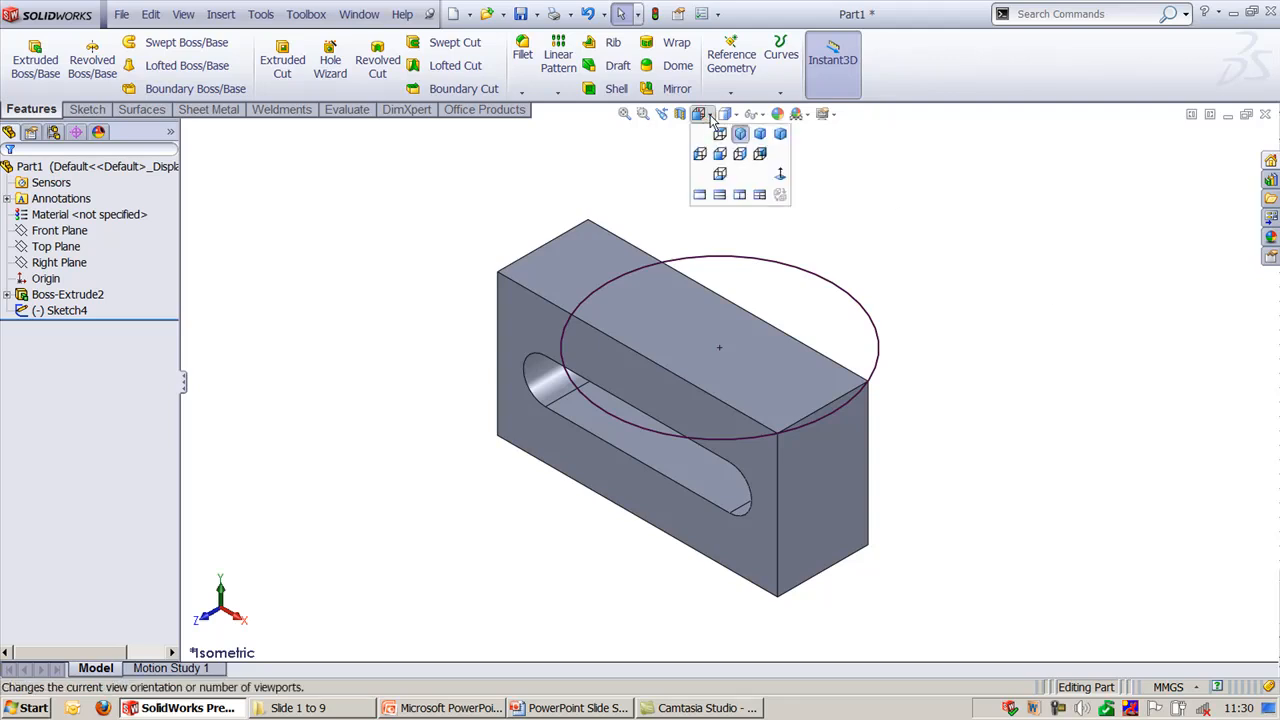
pyautogui.click(758, 196)
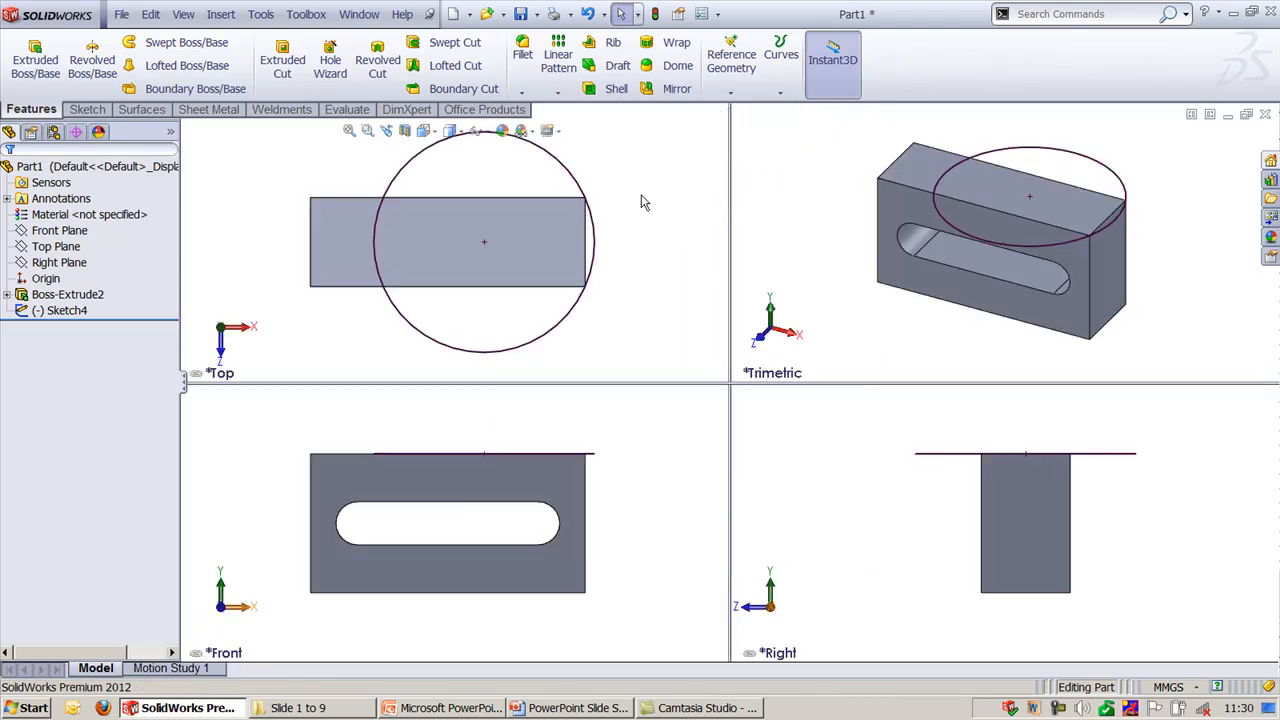
pyautogui.click(655, 426)
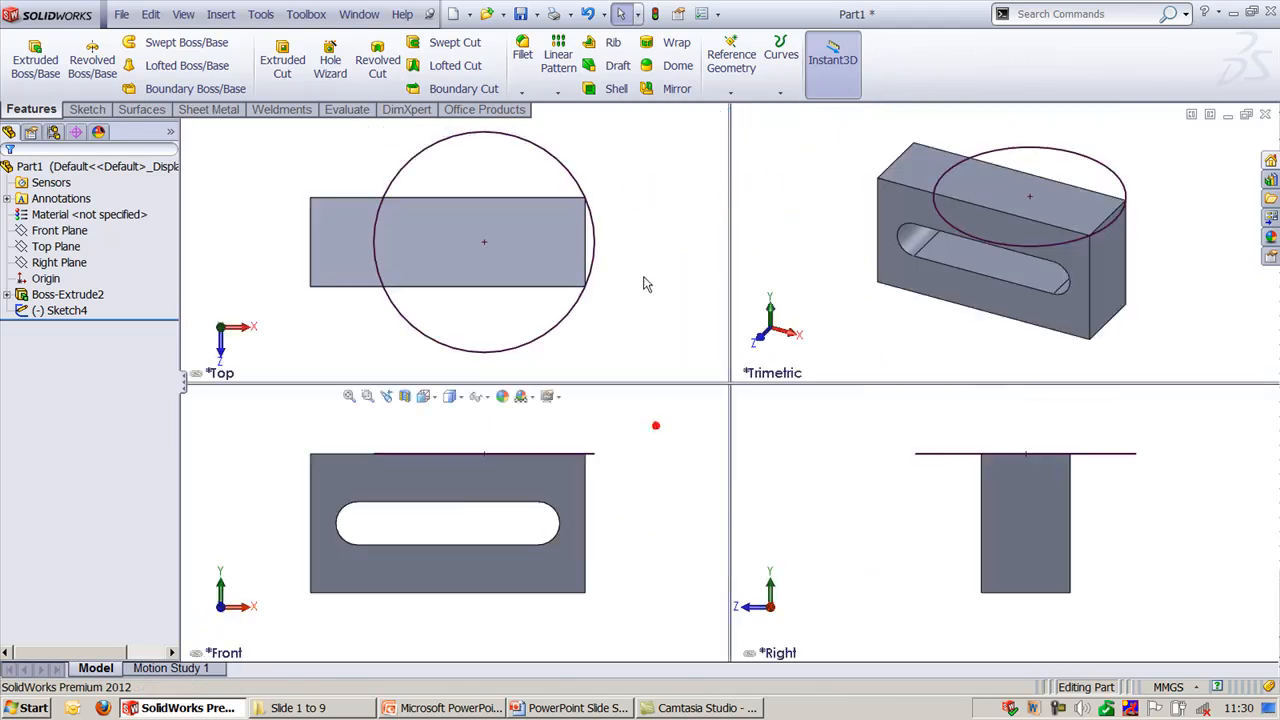
pyautogui.click(644, 277)
pyautogui.moveTo(656, 190)
pyautogui.keyDown('ctrl'); pyautogui.mouseDown(button='middle')
pyautogui.moveTo(620, 220)
pyautogui.moveTo(660, 205)
pyautogui.mouseUp(button='middle'); pyautogui.keyUp('ctrl')
pyautogui.keyDown('ctrl'); pyautogui.moveTo(626, 160); pyautogui.dragTo(624, 168, button='middle'); pyautogui.keyUp('ctrl')
pyautogui.click(771, 466)
pyautogui.moveTo(828, 450)
pyautogui.keyDown('ctrl'); pyautogui.mouseDown(button='middle')
pyautogui.moveTo(798, 485)
pyautogui.moveTo(810, 458)
pyautogui.mouseUp(button='middle'); pyautogui.keyUp('ctrl')
pyautogui.click(778, 242)
pyautogui.moveTo(784, 242); pyautogui.dragTo(880, 286, button='middle')
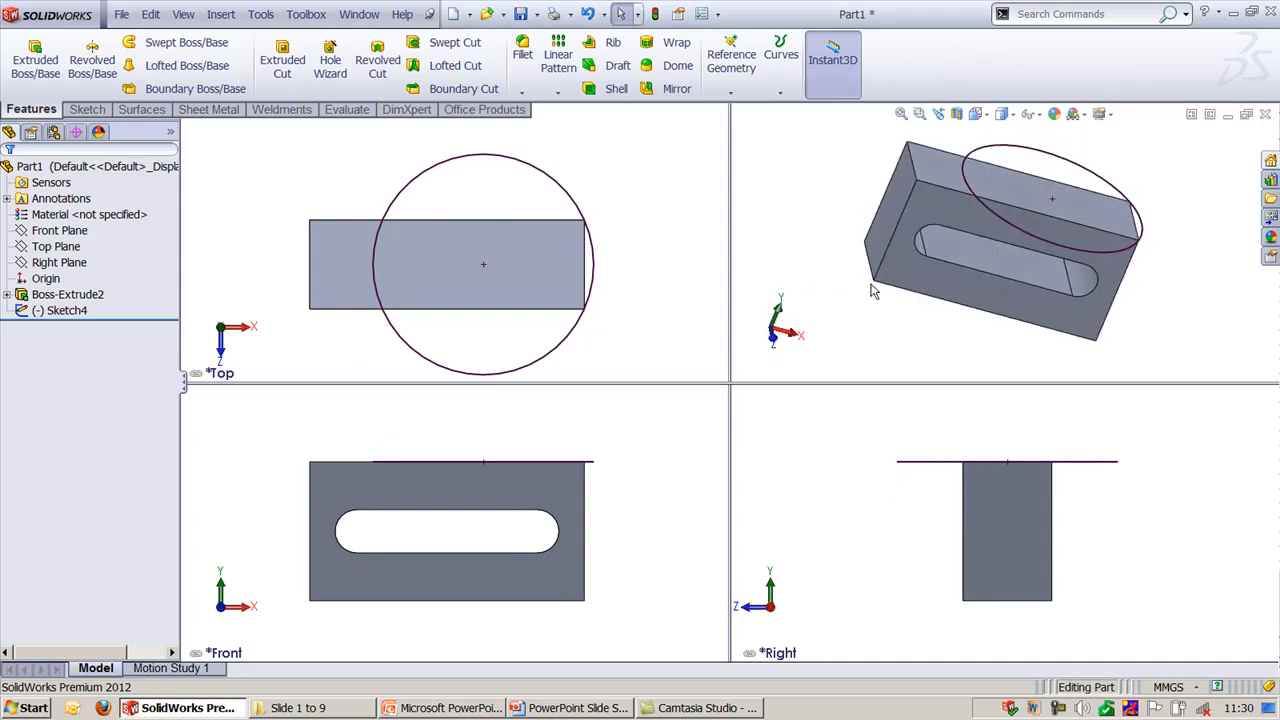
# - Narrow the slot slightly by moving its lower inner face with Instant3D, and return to a single viewport
pyautogui.click(960, 258)
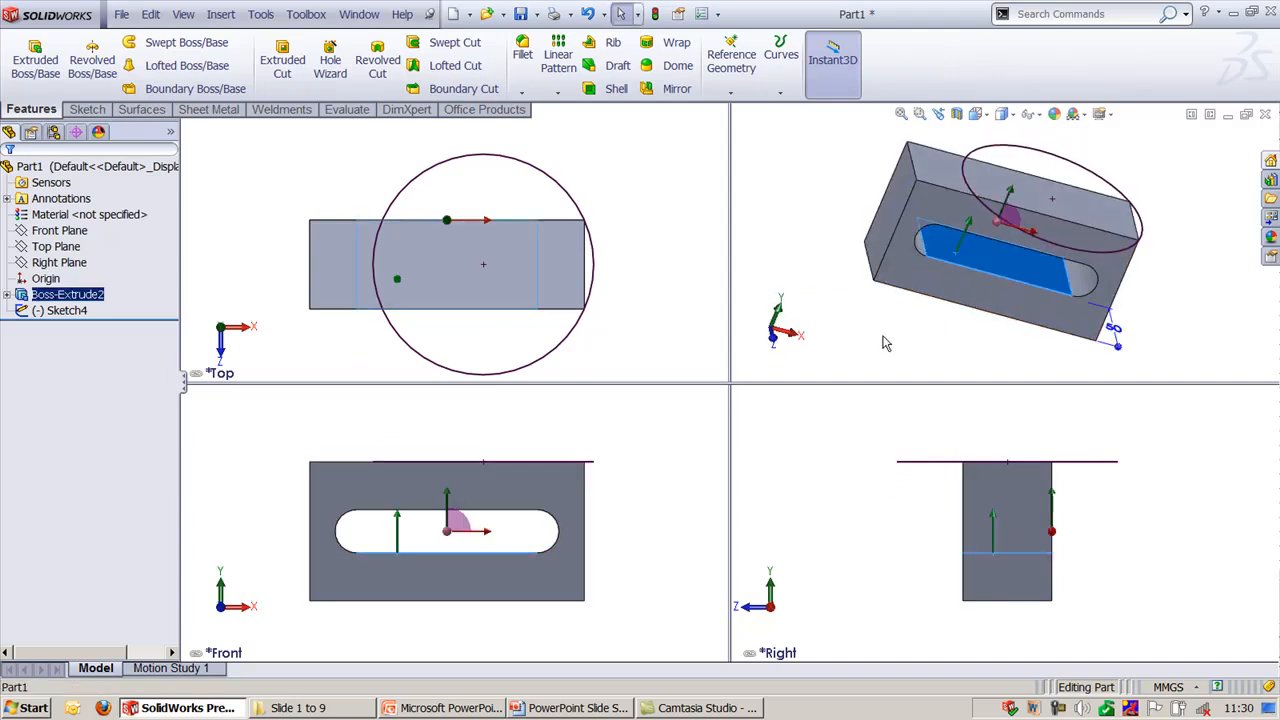
pyautogui.moveTo(883, 334); pyautogui.dragTo(871, 306, button='middle')
pyautogui.moveTo(962, 214); pyautogui.dragTo(963, 211)
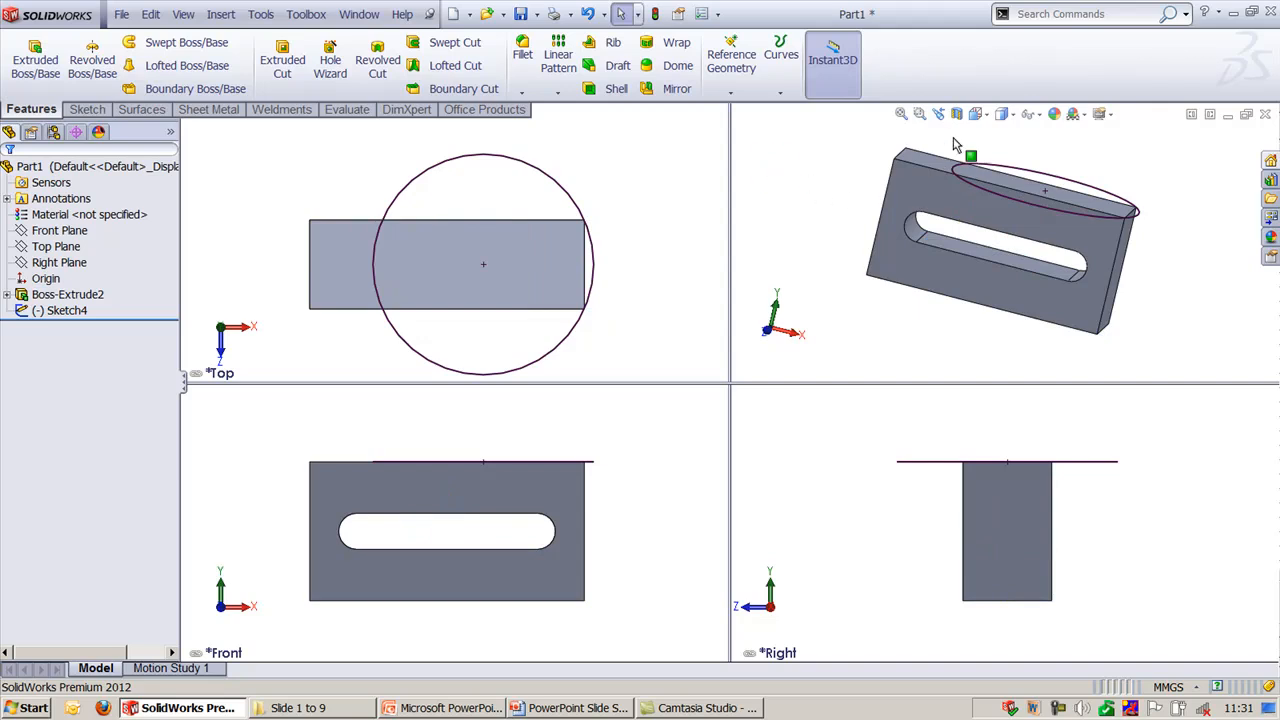
pyautogui.click(982, 112)
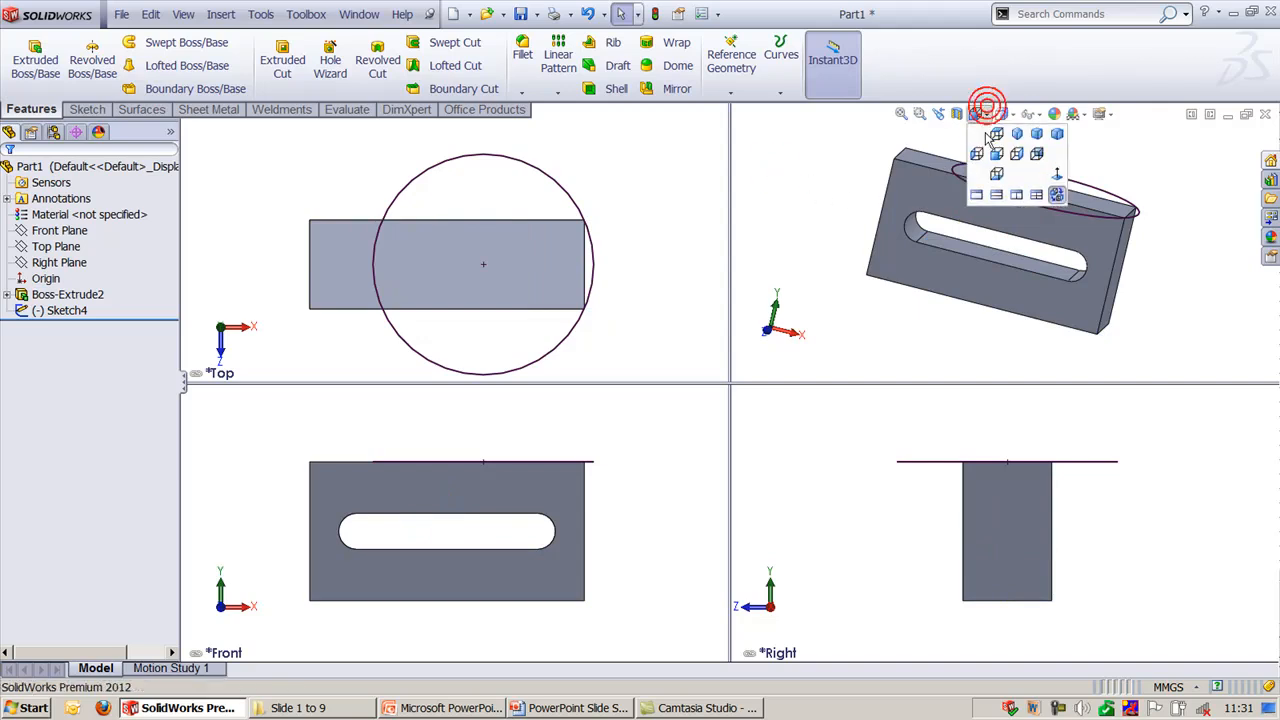
pyautogui.click(977, 194)
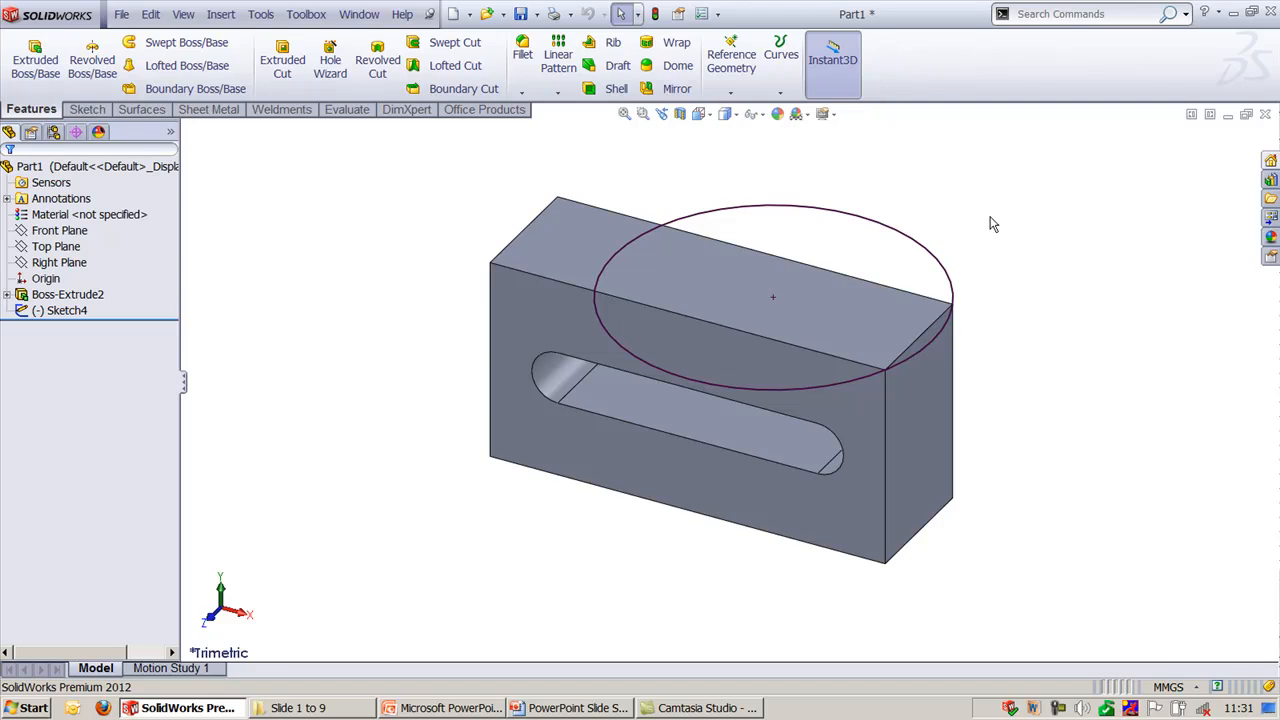
# - Search the commands for "revolve", start Revolved Boss/Base from the results and cancel it
pyautogui.click(1060, 14)
pyautogui.write('revol')
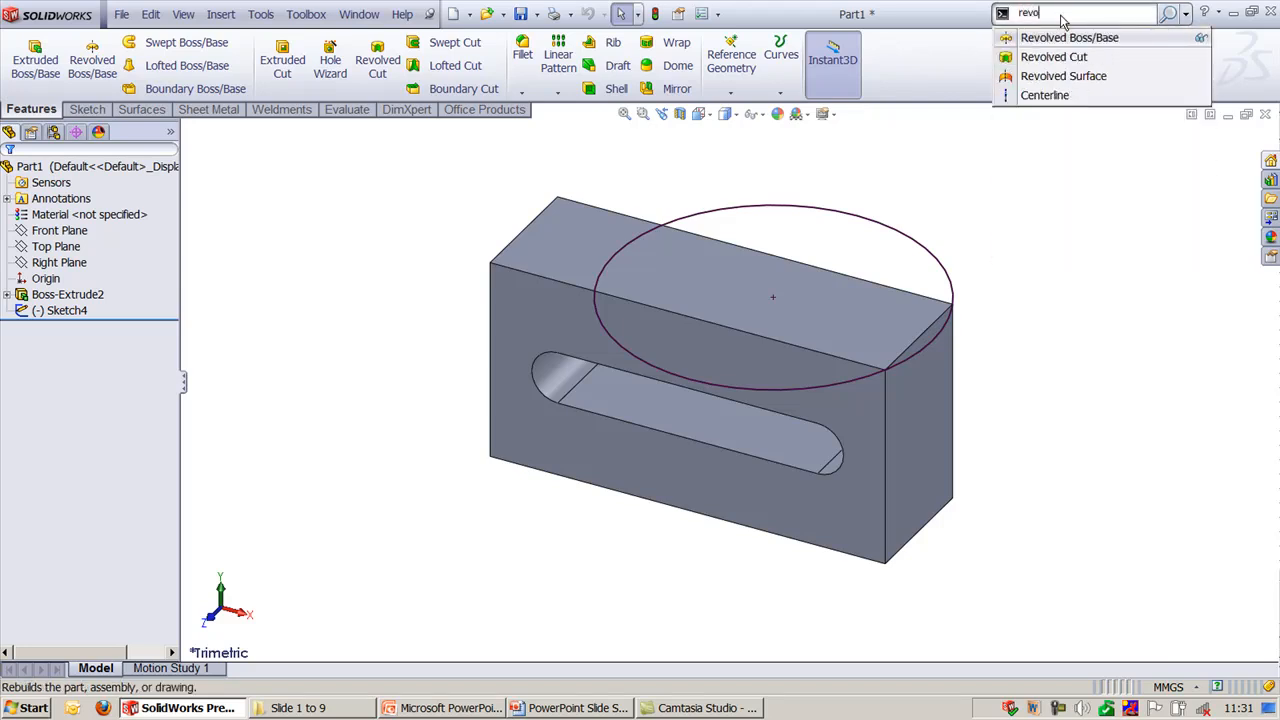
pyautogui.write('ve')
pyautogui.click(1069, 37)
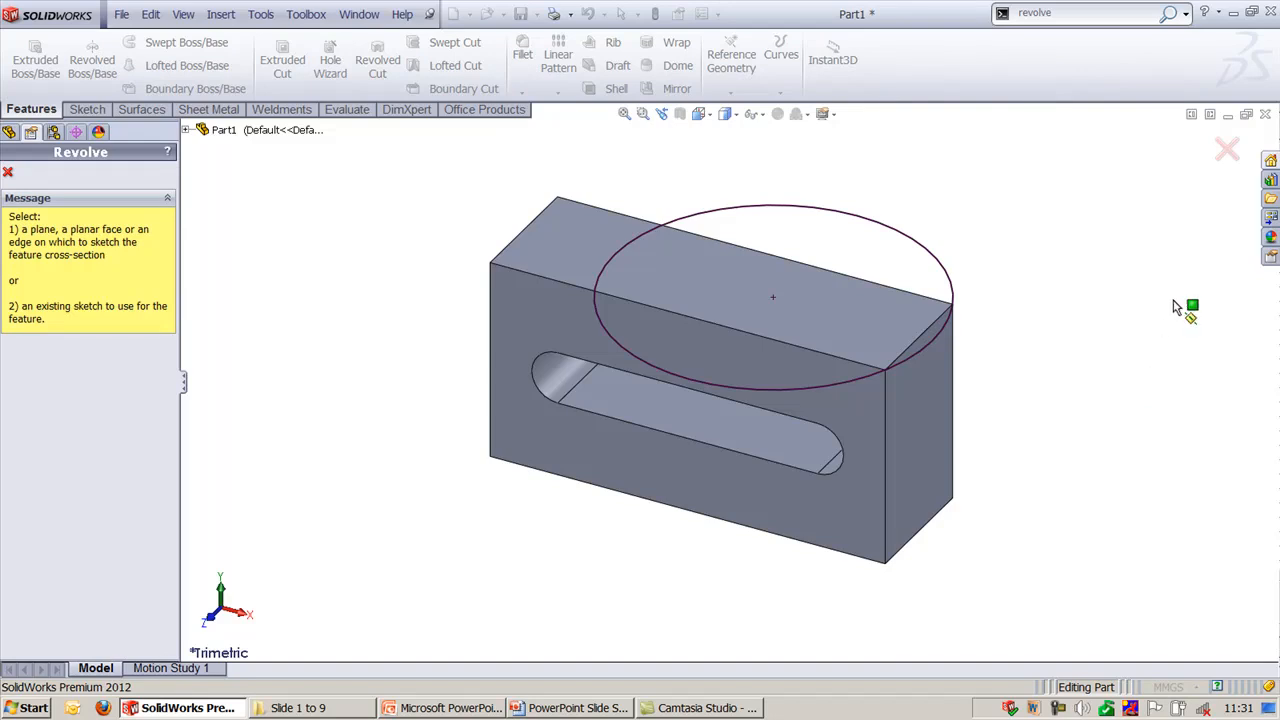
pyautogui.click(1227, 150)
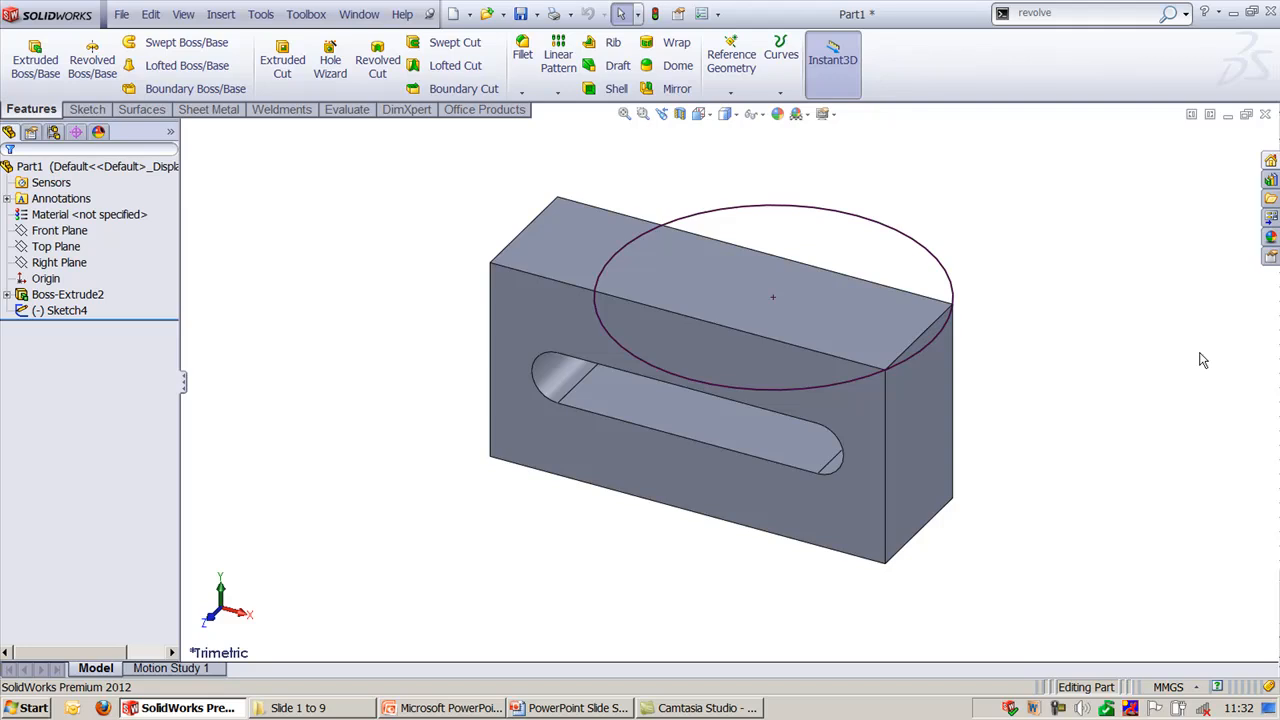
# - View the block from the Top orientation and at an angle, and return it to the Trimetric orientation
pyautogui.moveTo(1072, 317); pyautogui.dragTo(1088, 266, button='right')
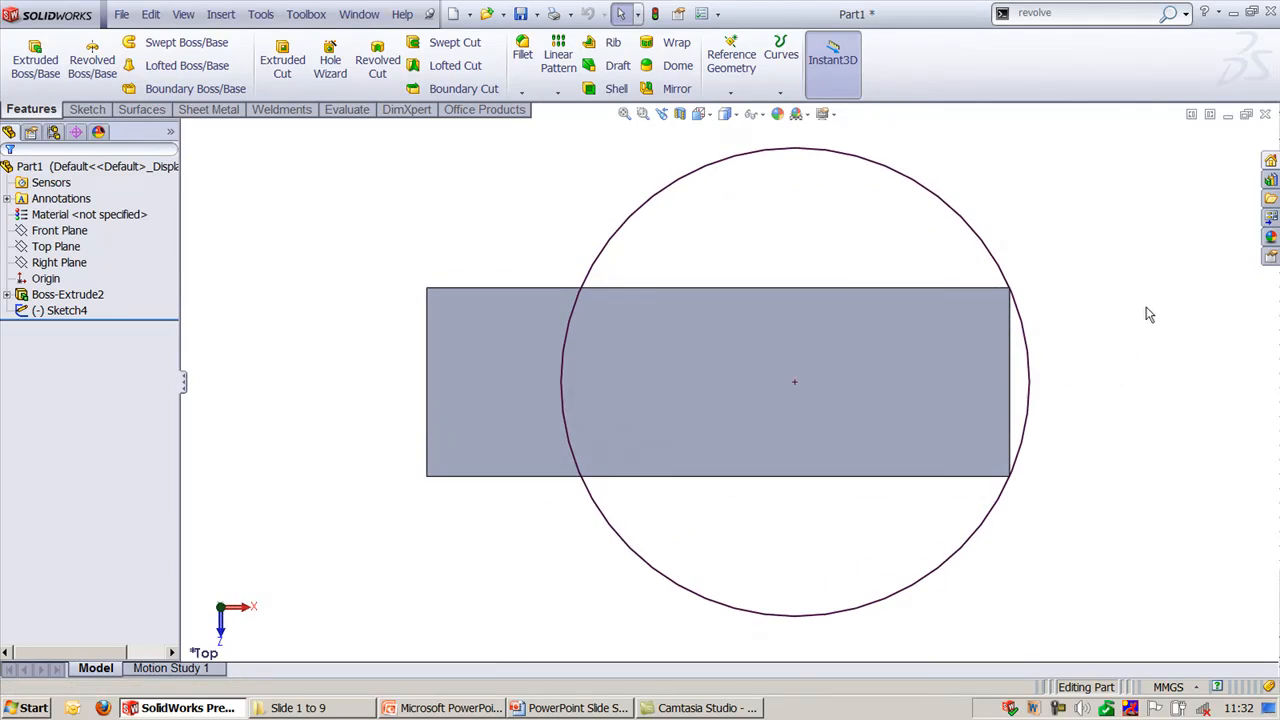
pyautogui.moveTo(1088, 363); pyautogui.dragTo(1143, 326, button='right')
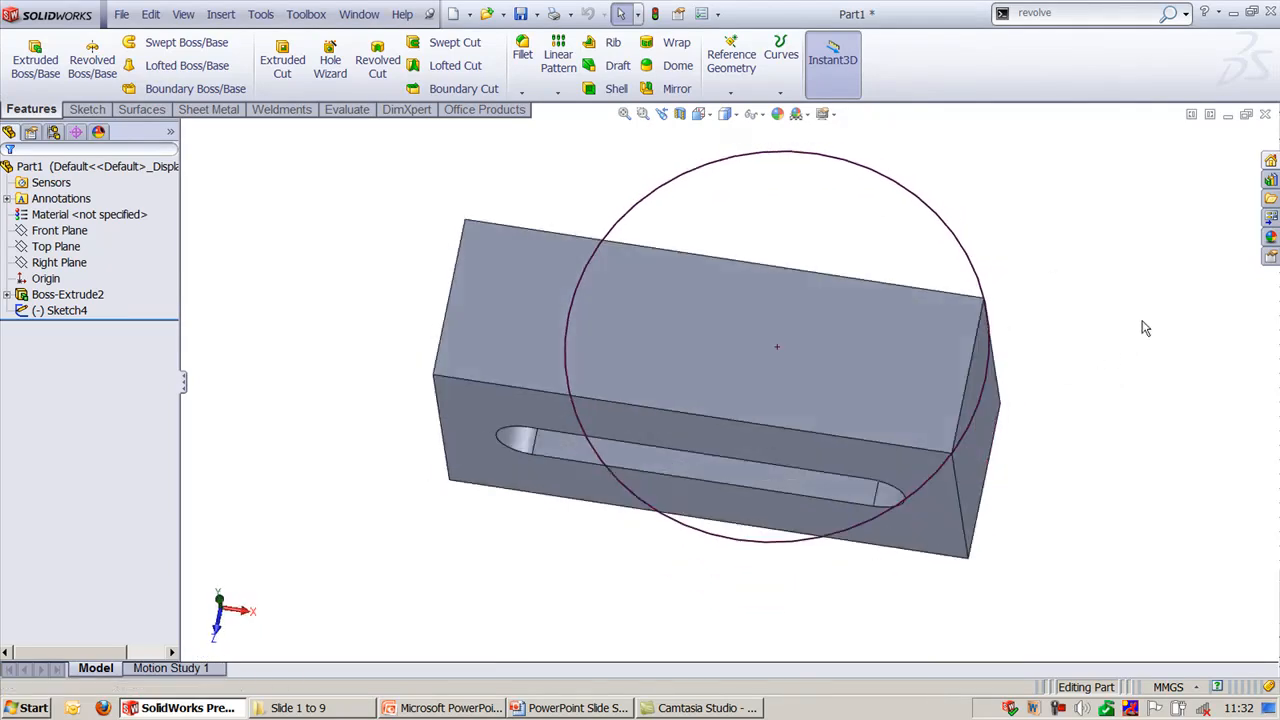
pyautogui.moveTo(1145, 396); pyautogui.dragTo(1147, 380, button='right')
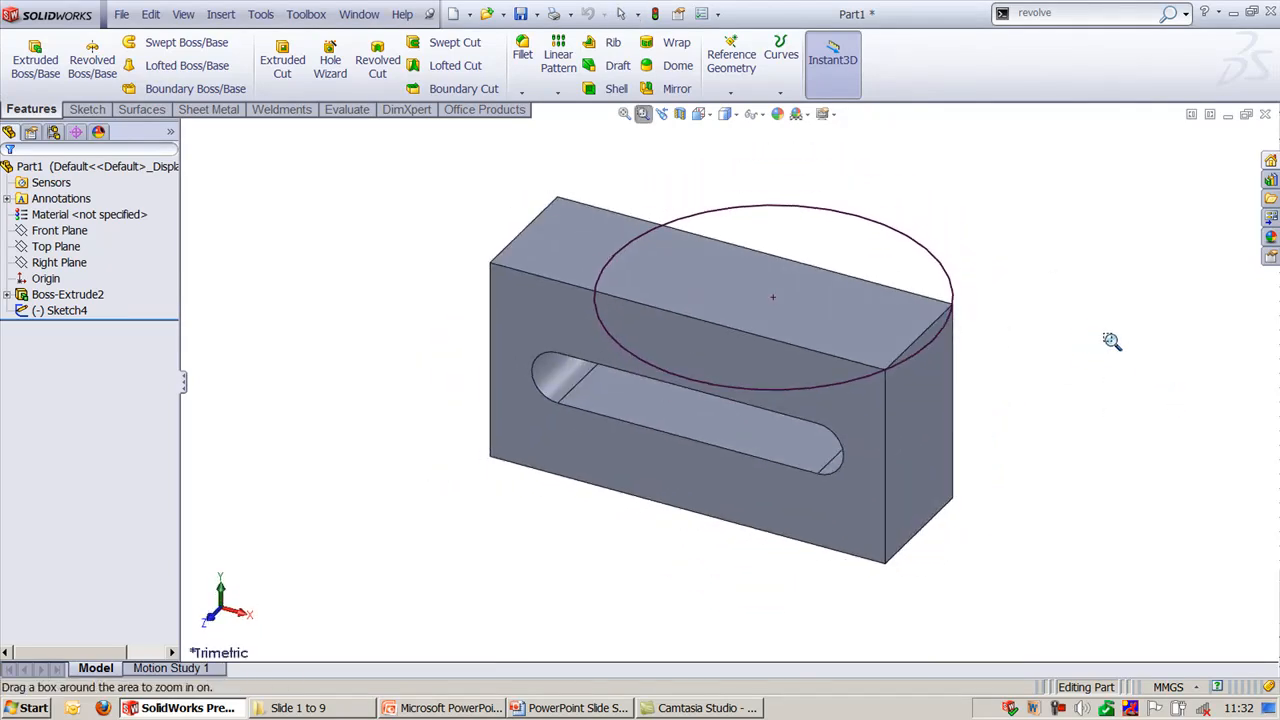
# - Enlarge the block with Zoom to Area, exit the zoom tool and fit the whole model in view
pyautogui.moveTo(995, 186); pyautogui.dragTo(402, 552)
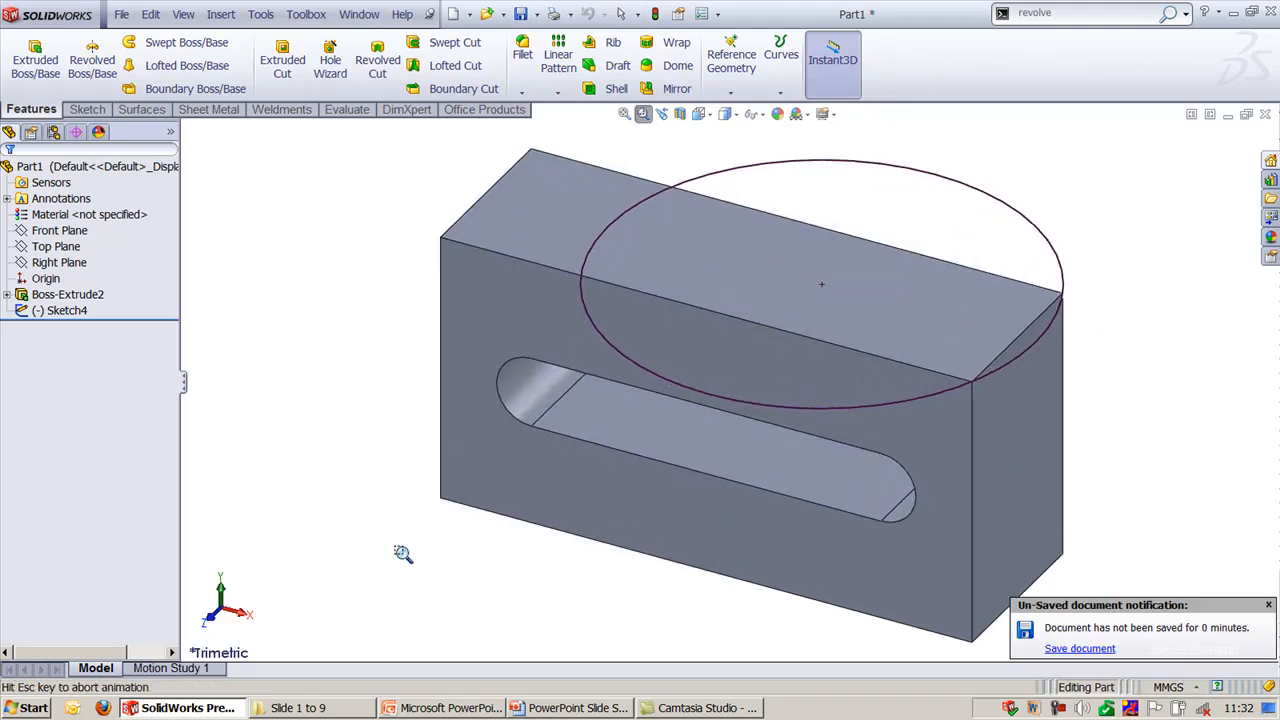
pyautogui.press('Escape')
pyautogui.click(314, 531)
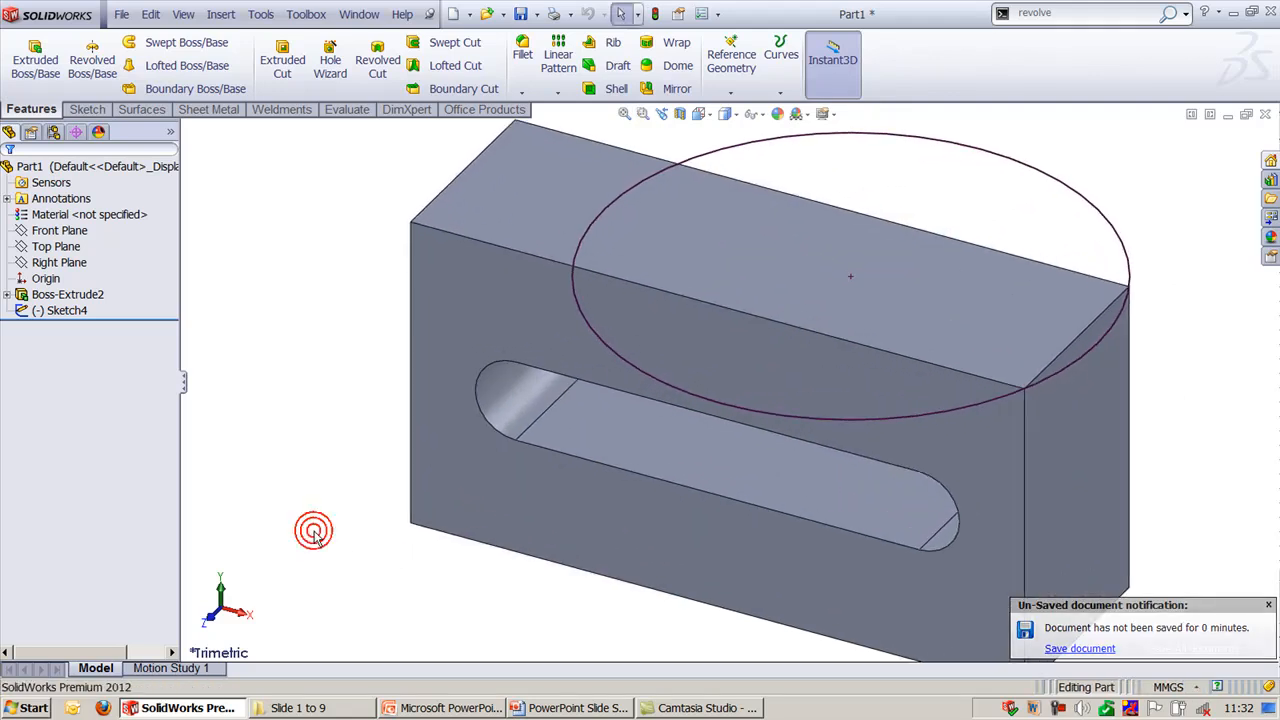
pyautogui.press('f')
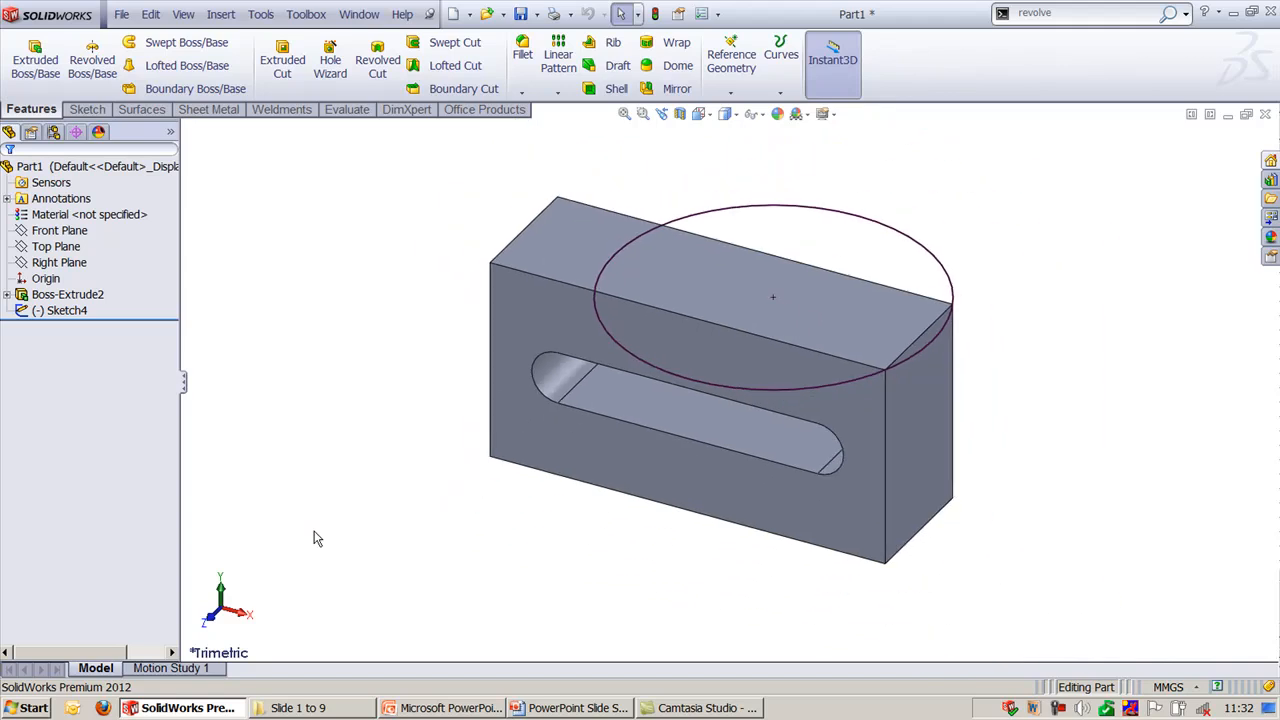